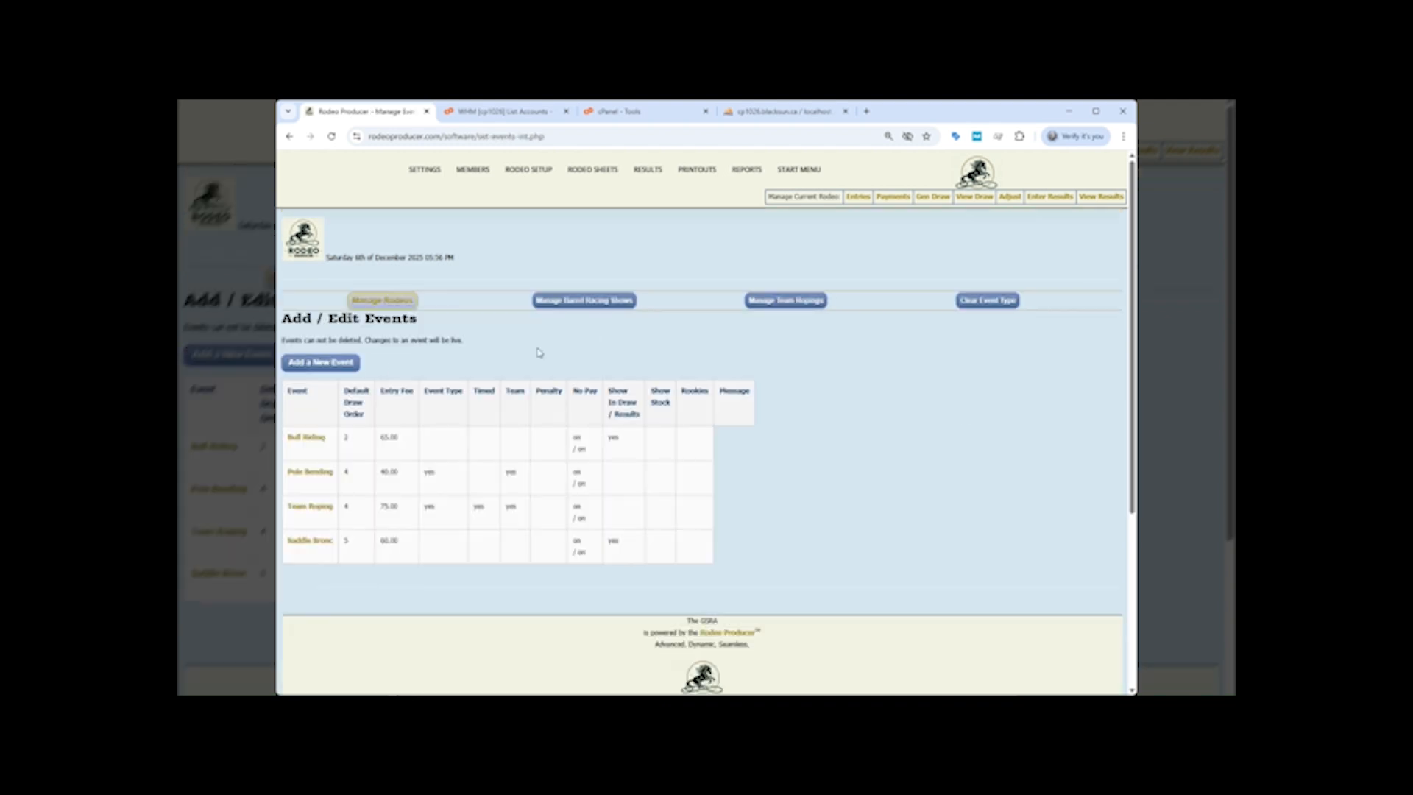
# Continue the November Bash entry to the event selections and review the buddy and barrel racing sections
pyautogui.click(570, 304)
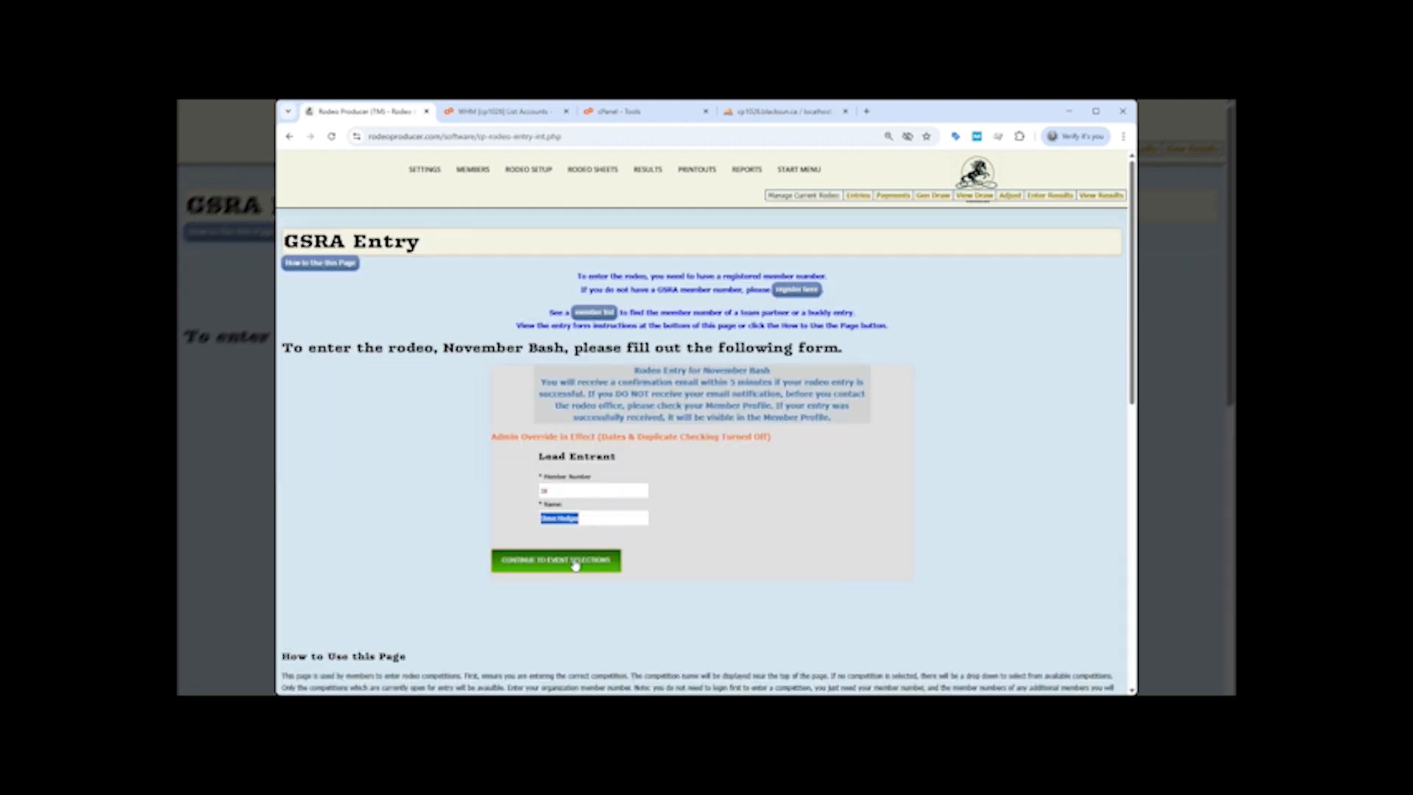
pyautogui.click(575, 561)
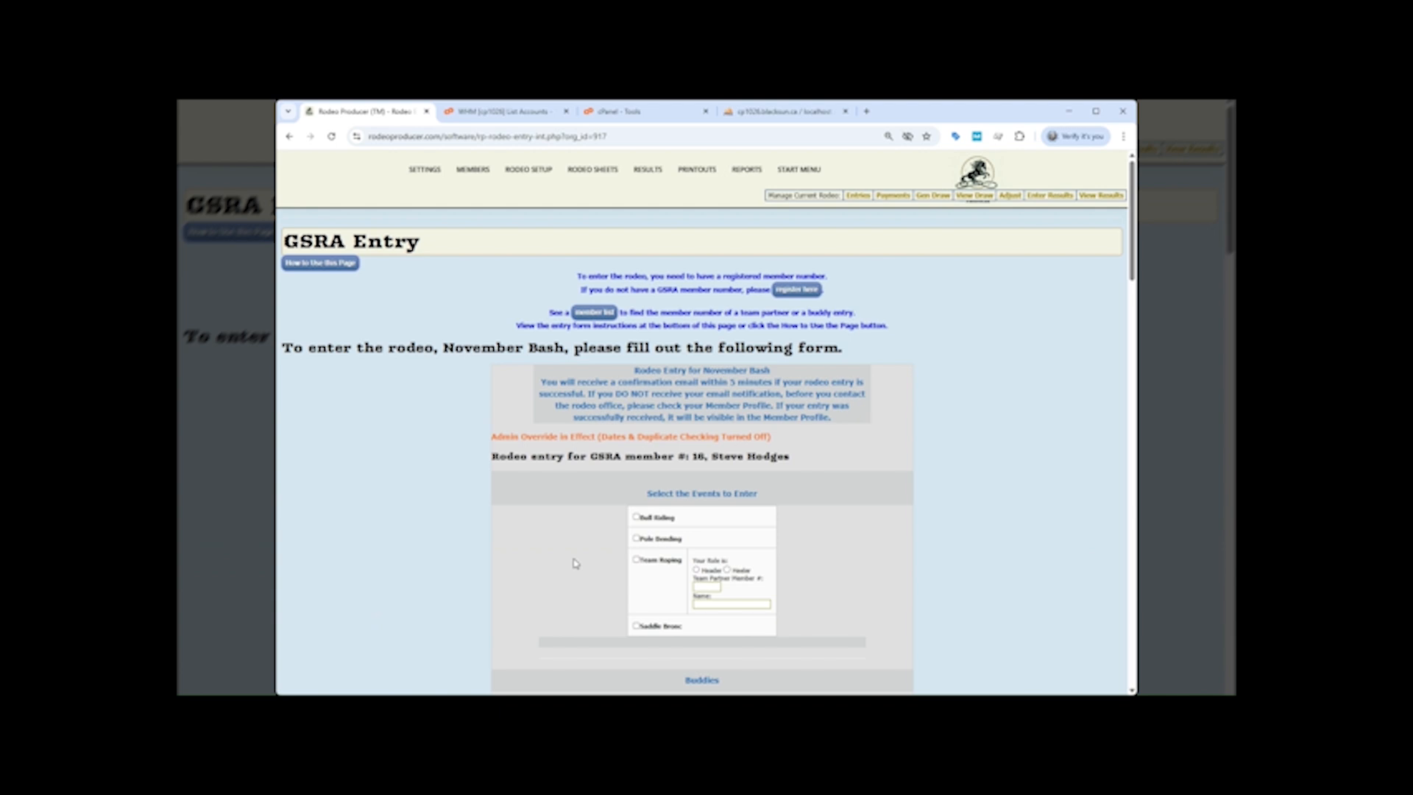
pyautogui.scroll(-8, 575, 564)
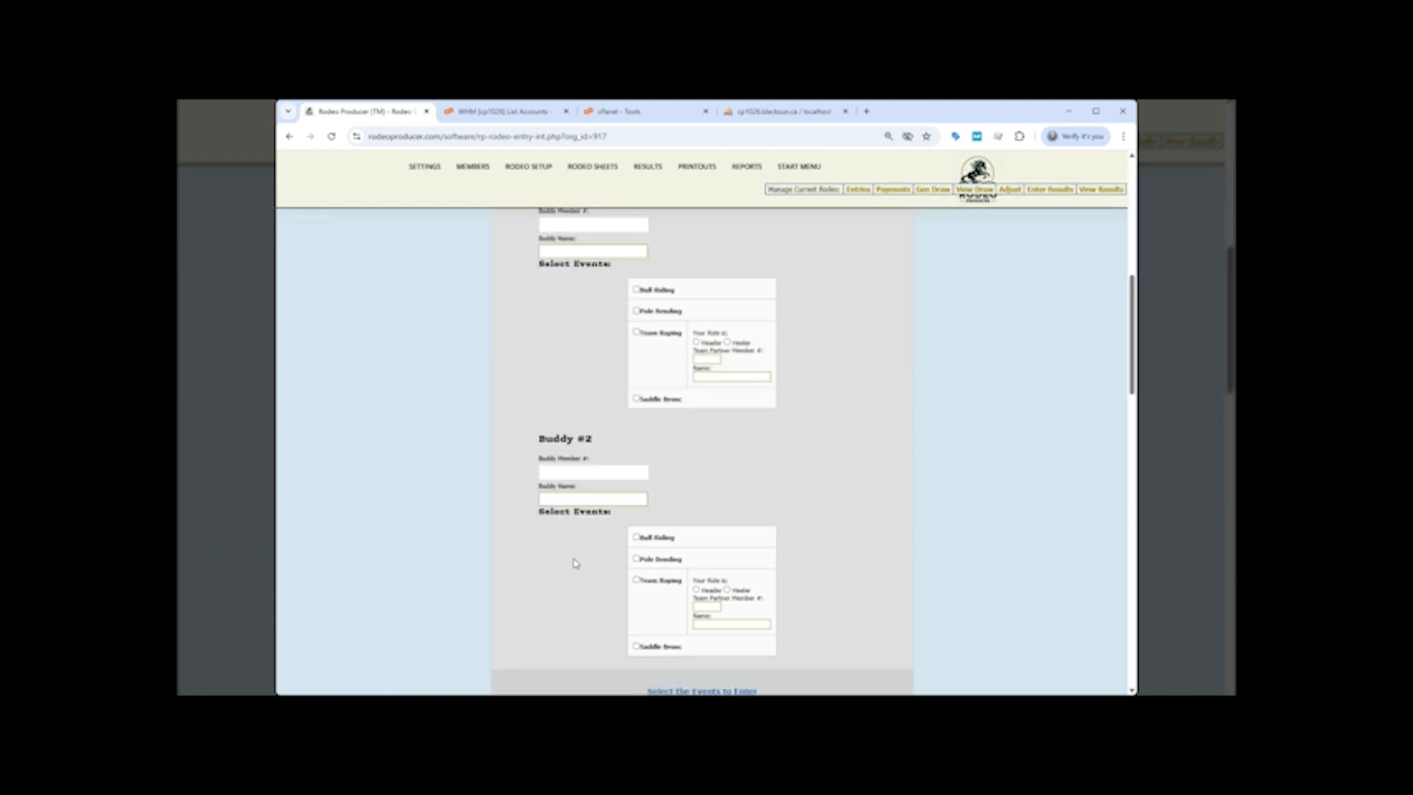
pyautogui.scroll(-3, 575, 563)
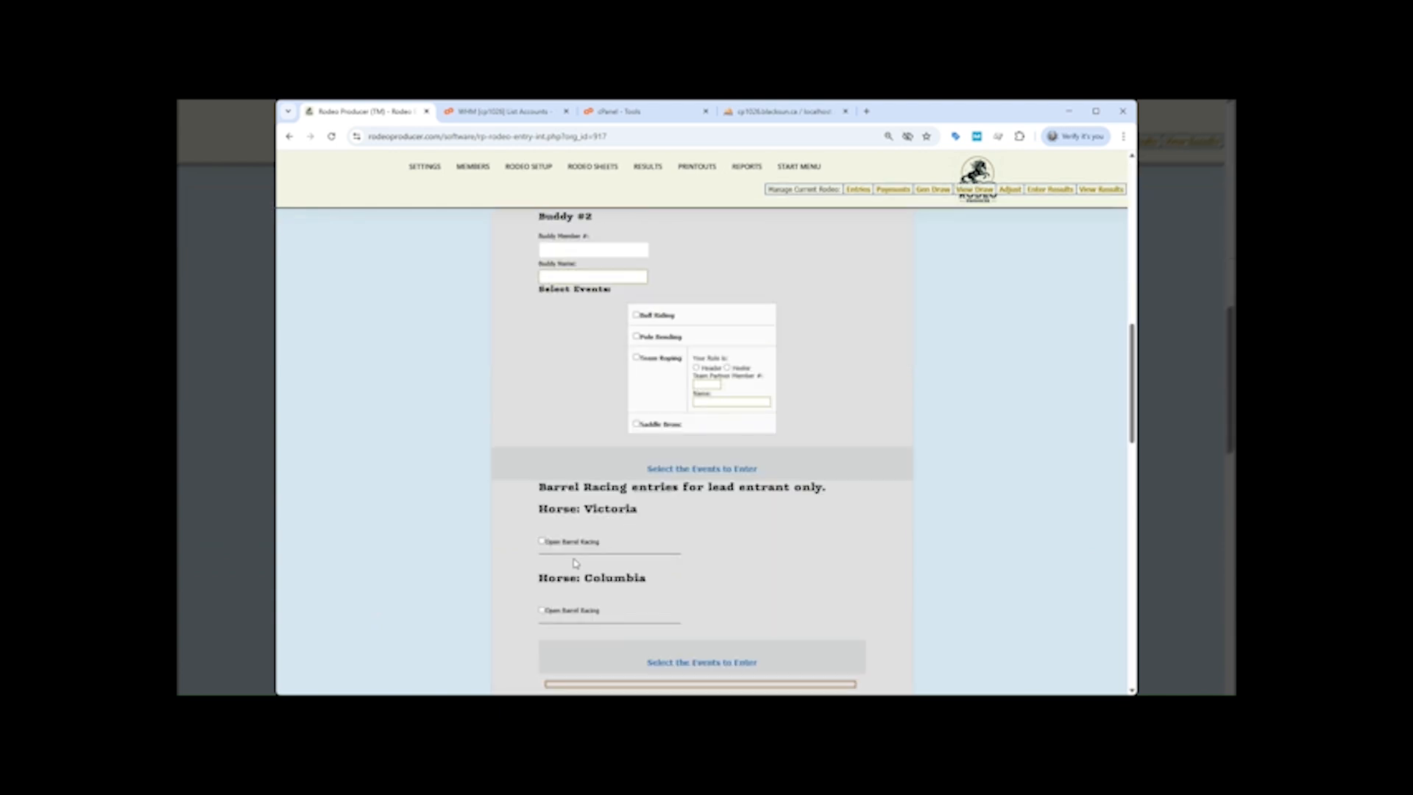
pyautogui.scroll(-1, 575, 564)
pyautogui.scroll(1, 575, 563)
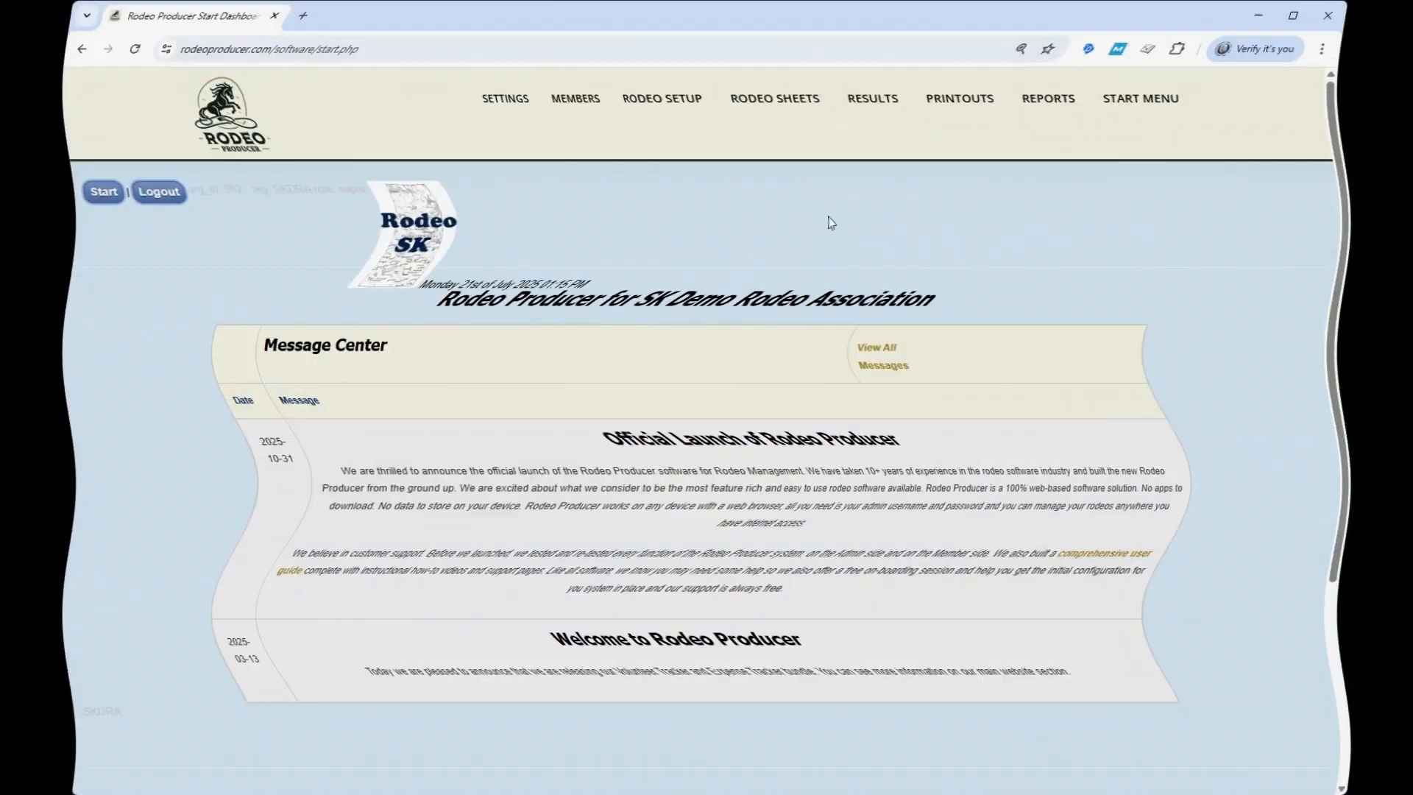
# Open the event setup page and look through the list of rodeo events
pyautogui.moveTo(713, 111)
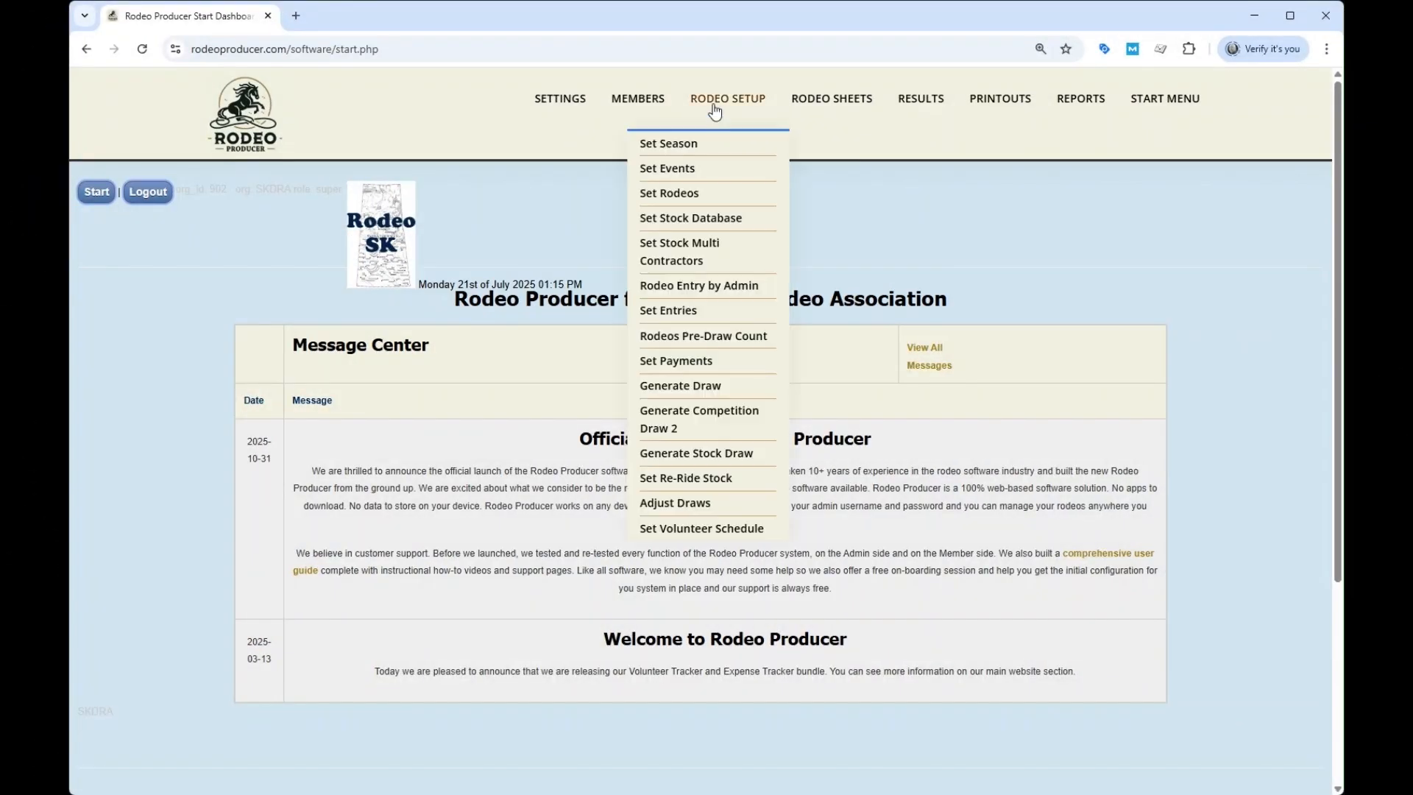
pyautogui.click(694, 177)
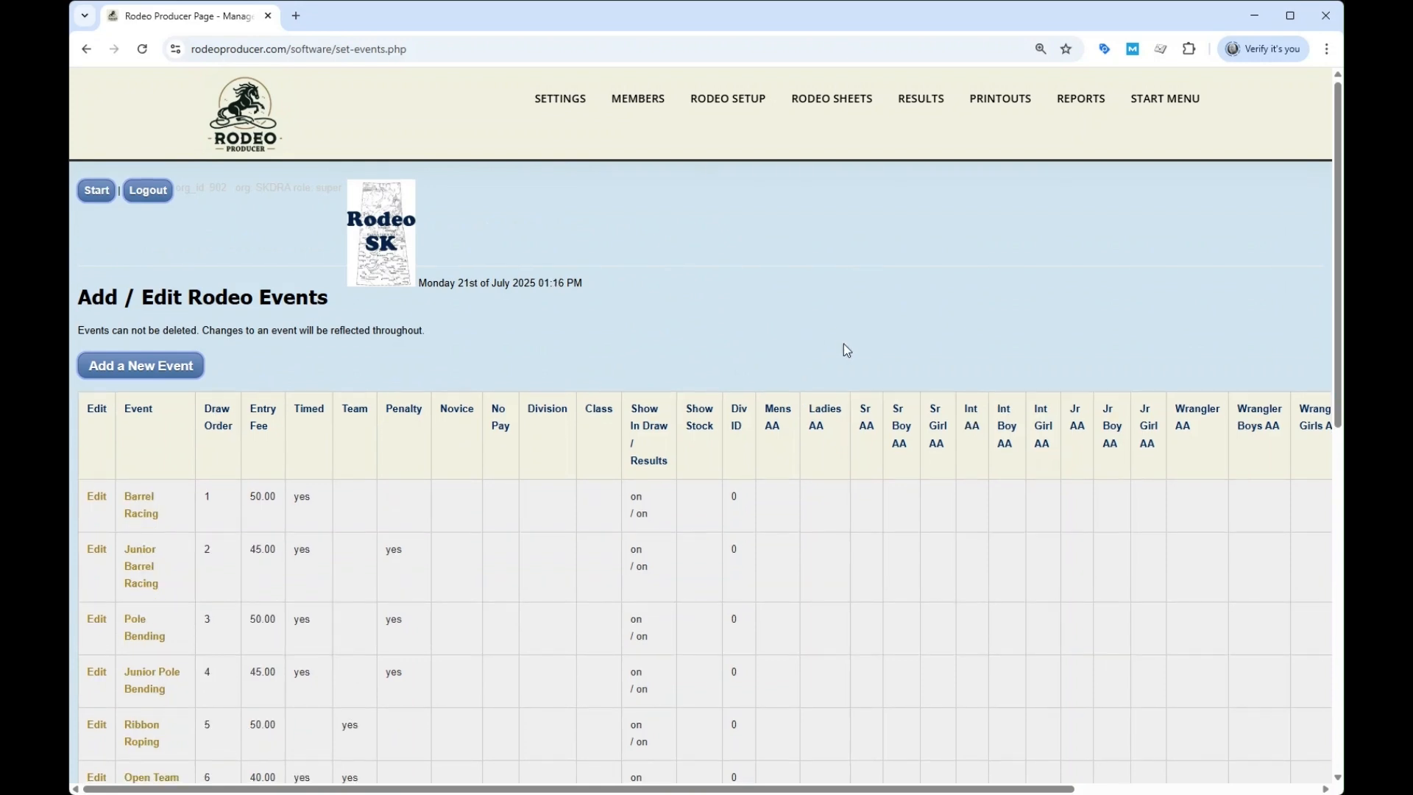
pyautogui.scroll(-7, 843, 351)
pyautogui.scroll(5, 798, 539)
pyautogui.scroll(2, 800, 538)
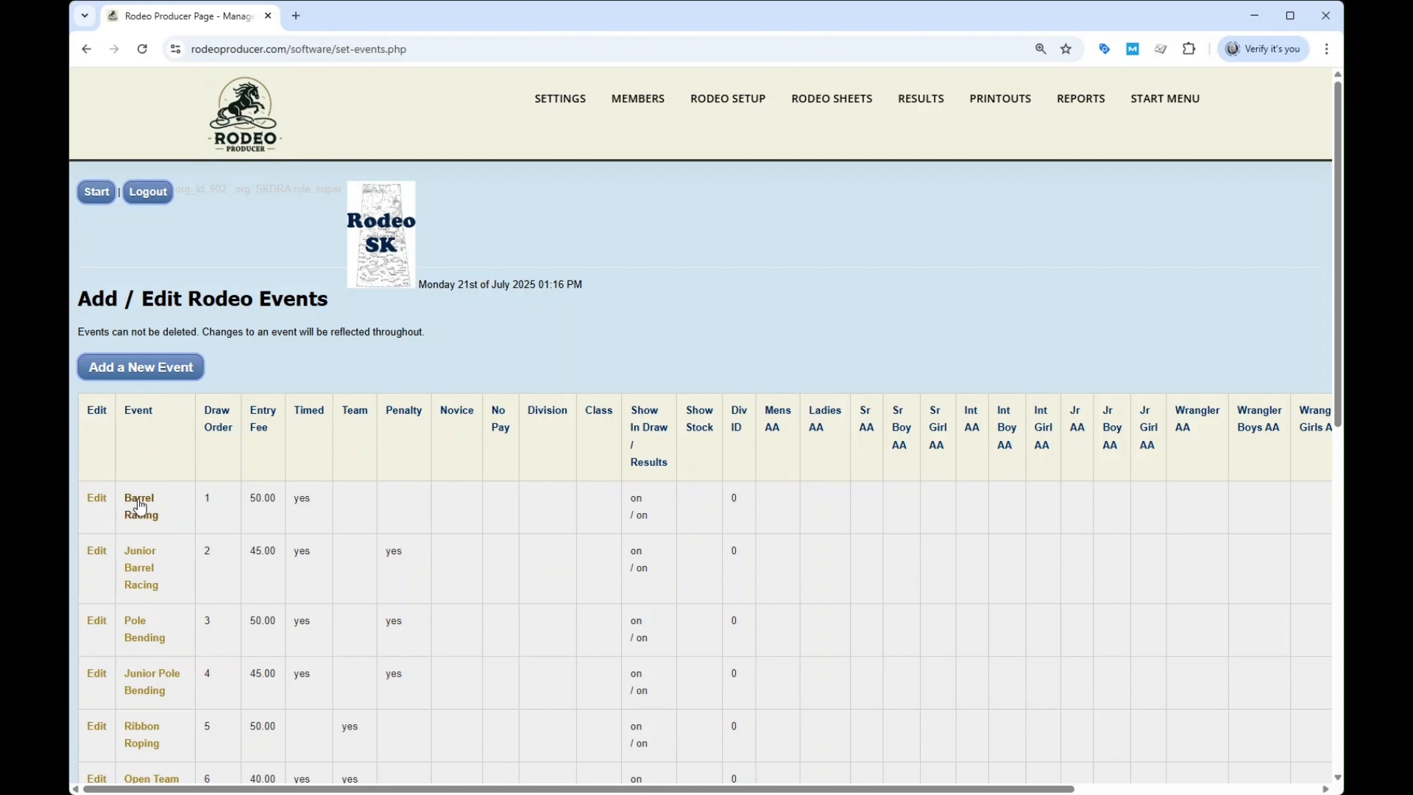
# Open the Barrel Racing event for editing and rename it Senior Barrel Racing
pyautogui.click(141, 504)
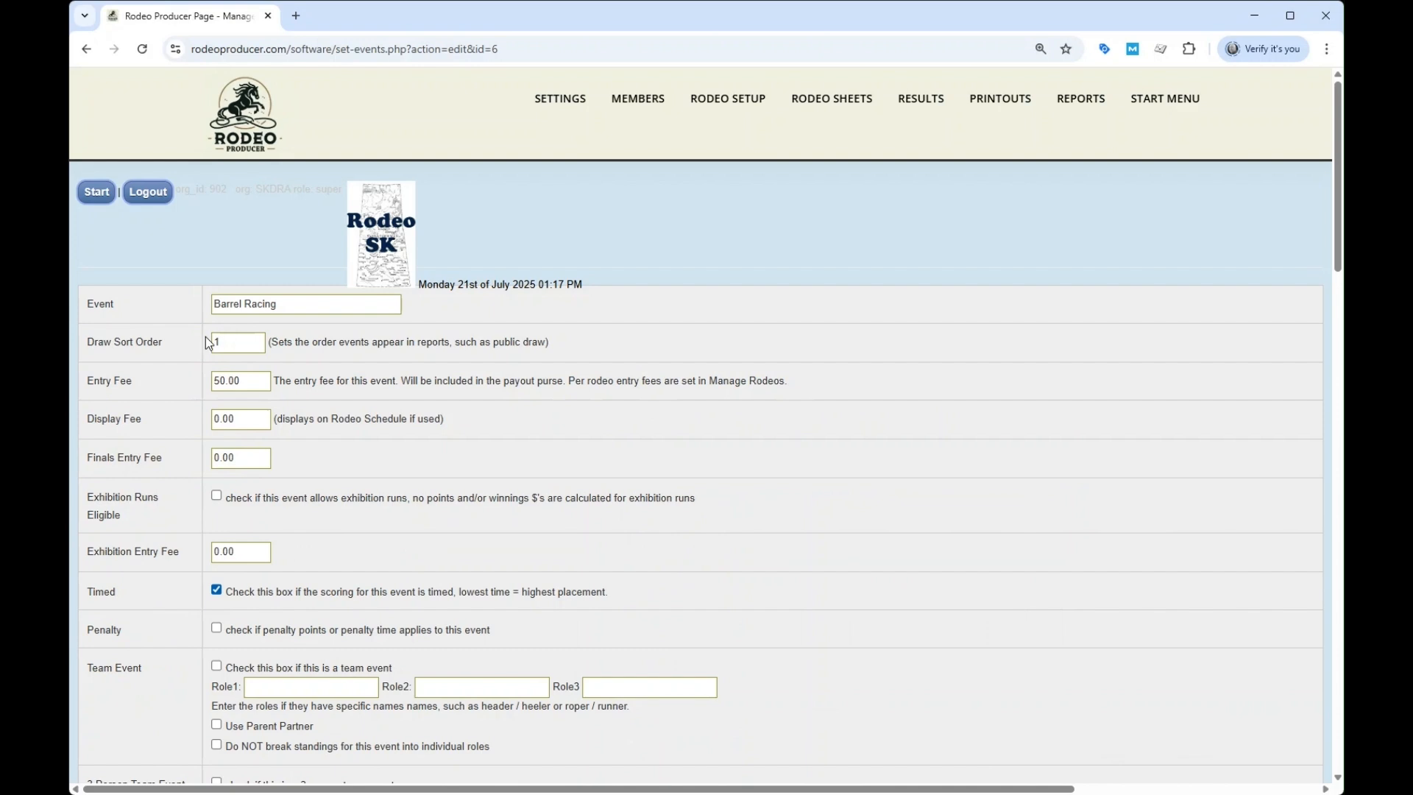
pyautogui.click(324, 303)
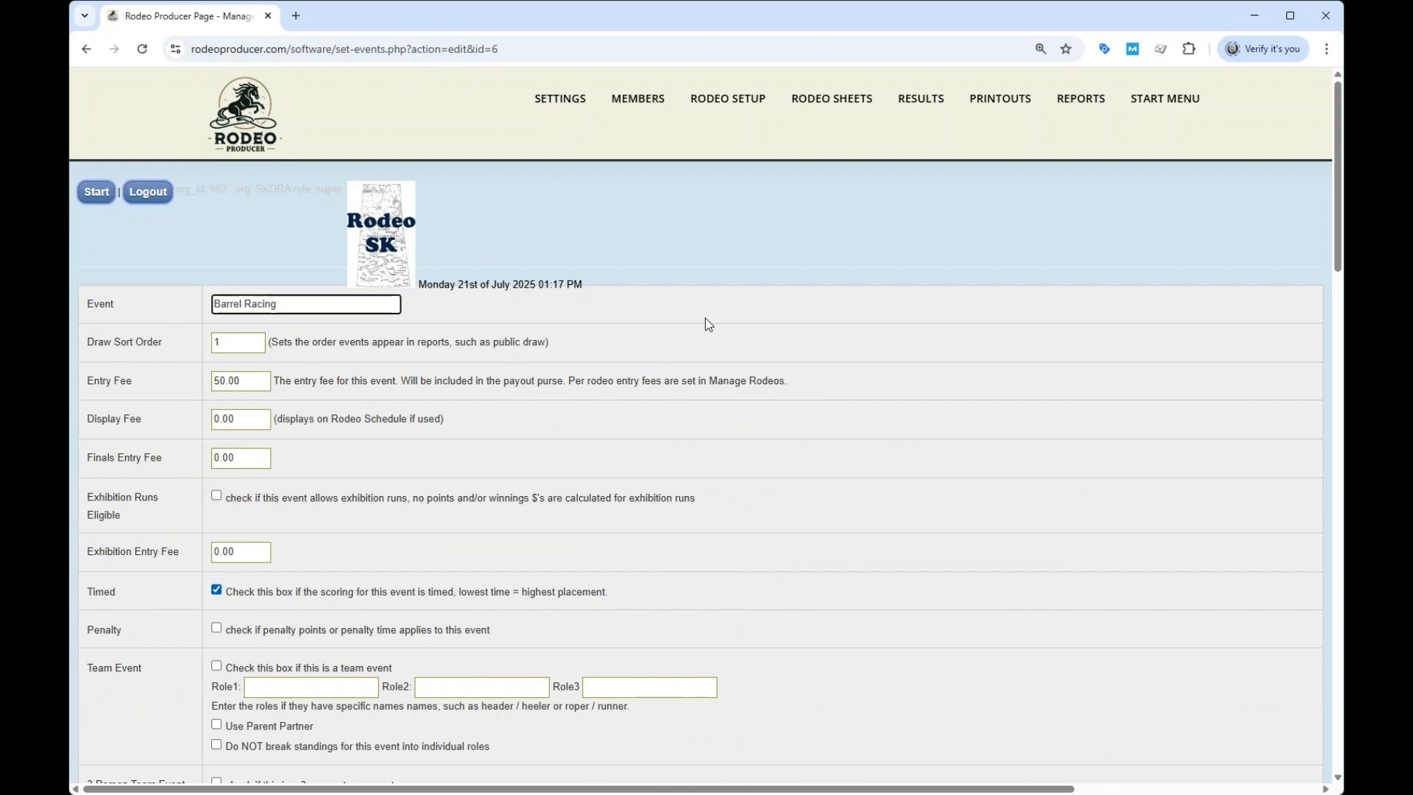
pyautogui.write('Senior')
pyautogui.scroll(-8, 478, 421)
pyautogui.scroll(8, 461, 580)
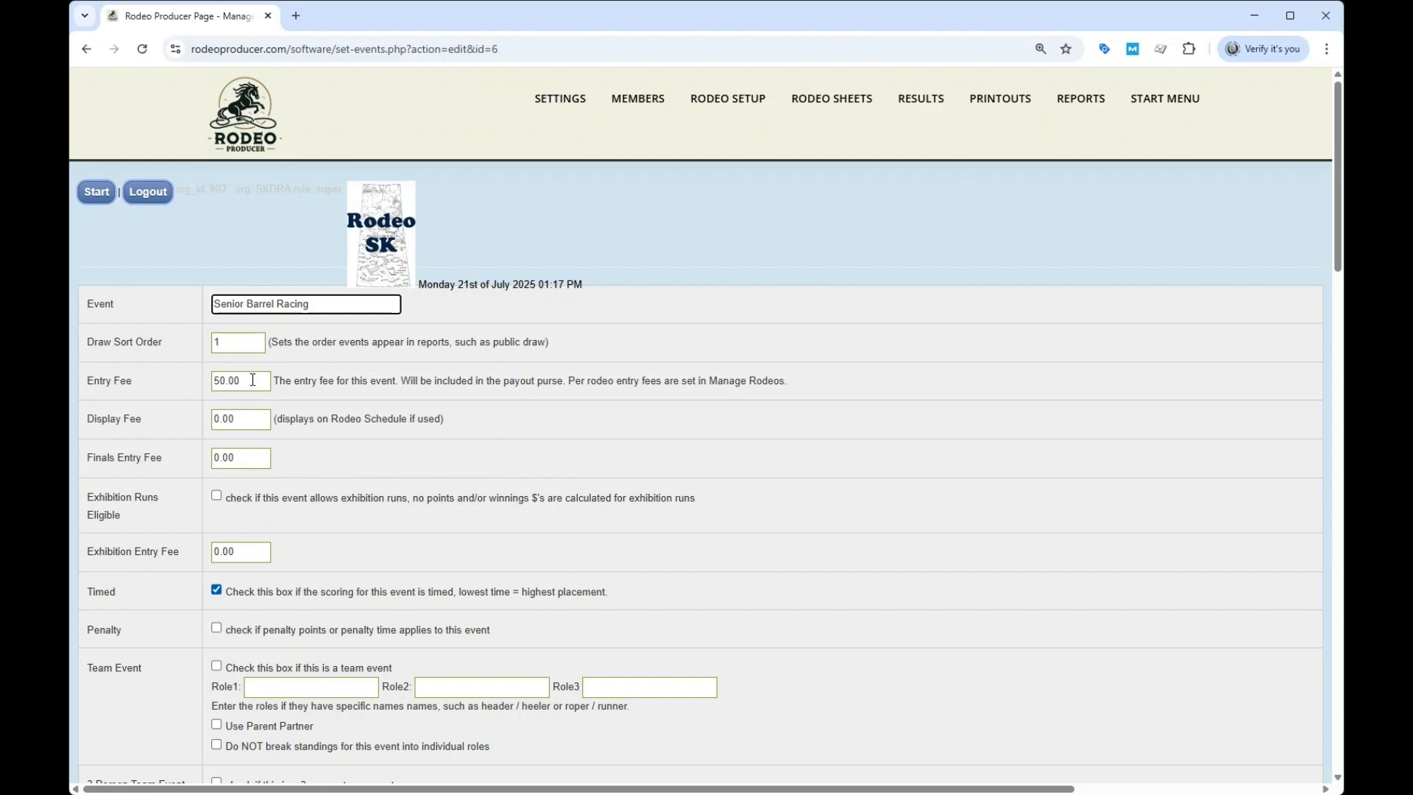
# Make the event eligible for exhibition runs with an exhibition entry fee of 10, and enable penalties
pyautogui.click(217, 495)
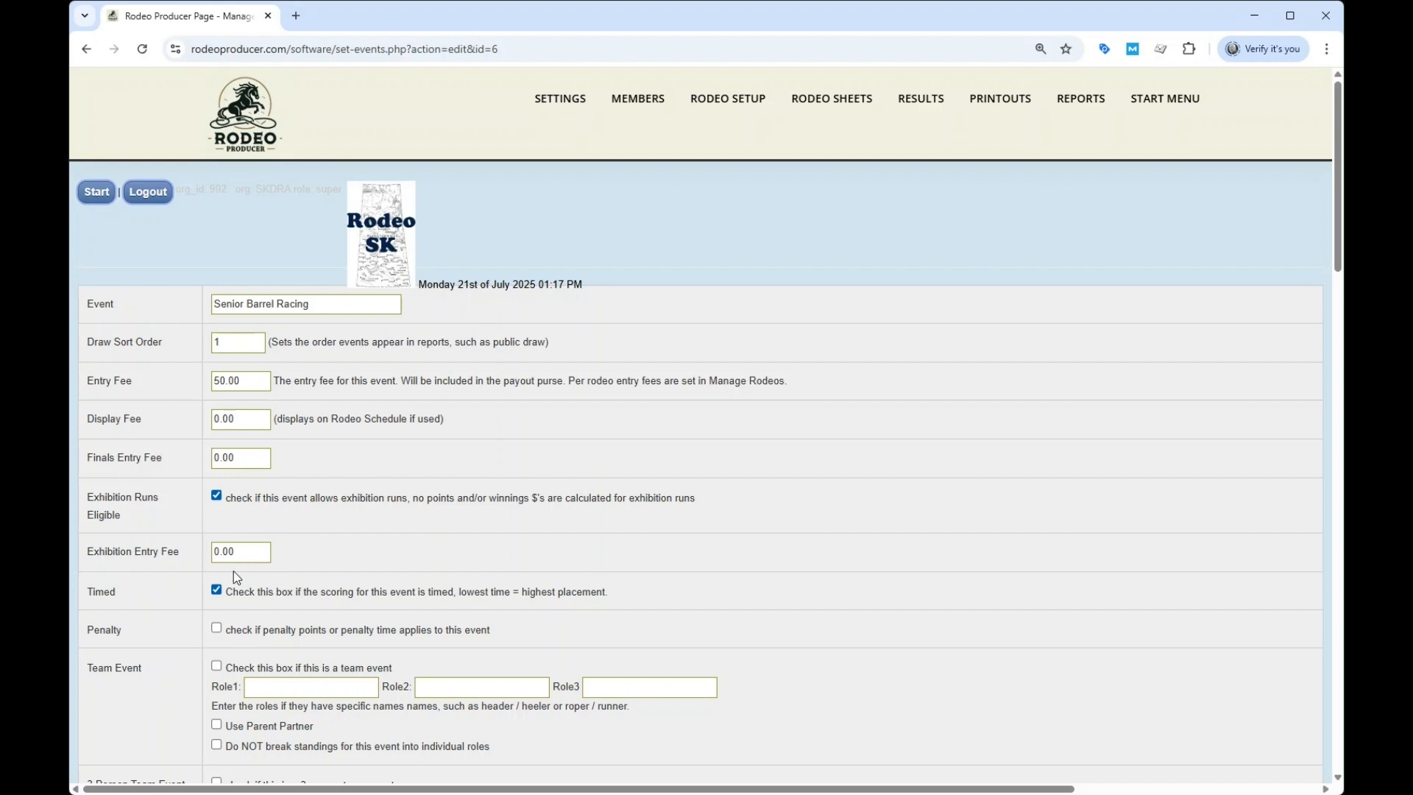
pyautogui.moveTo(251, 550); pyautogui.dragTo(209, 557)
pyautogui.write('10')
pyautogui.scroll(-3, 268, 594)
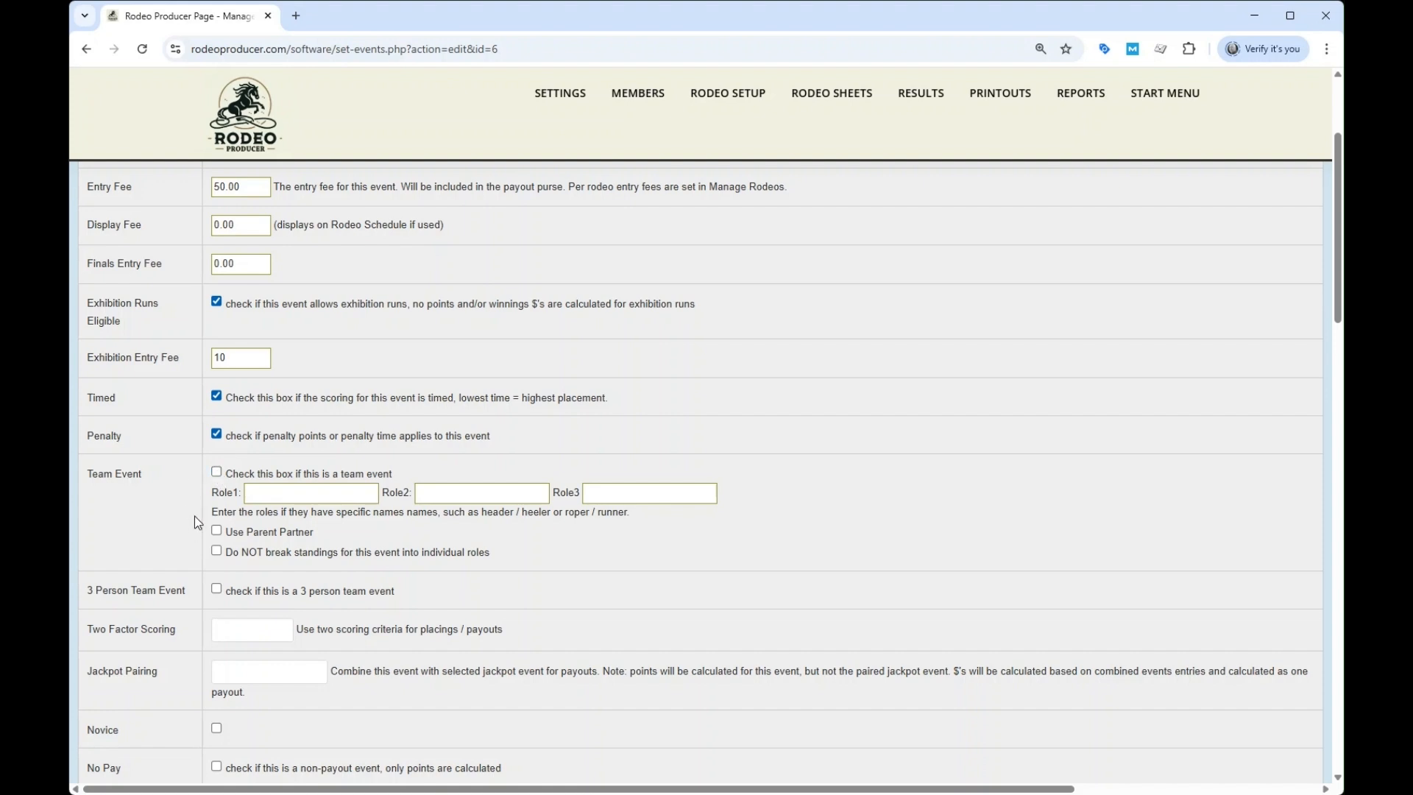
# Try the No Pay option and a 2go format override on the Senior Barrel Racing event
pyautogui.scroll(-3, 507, 521)
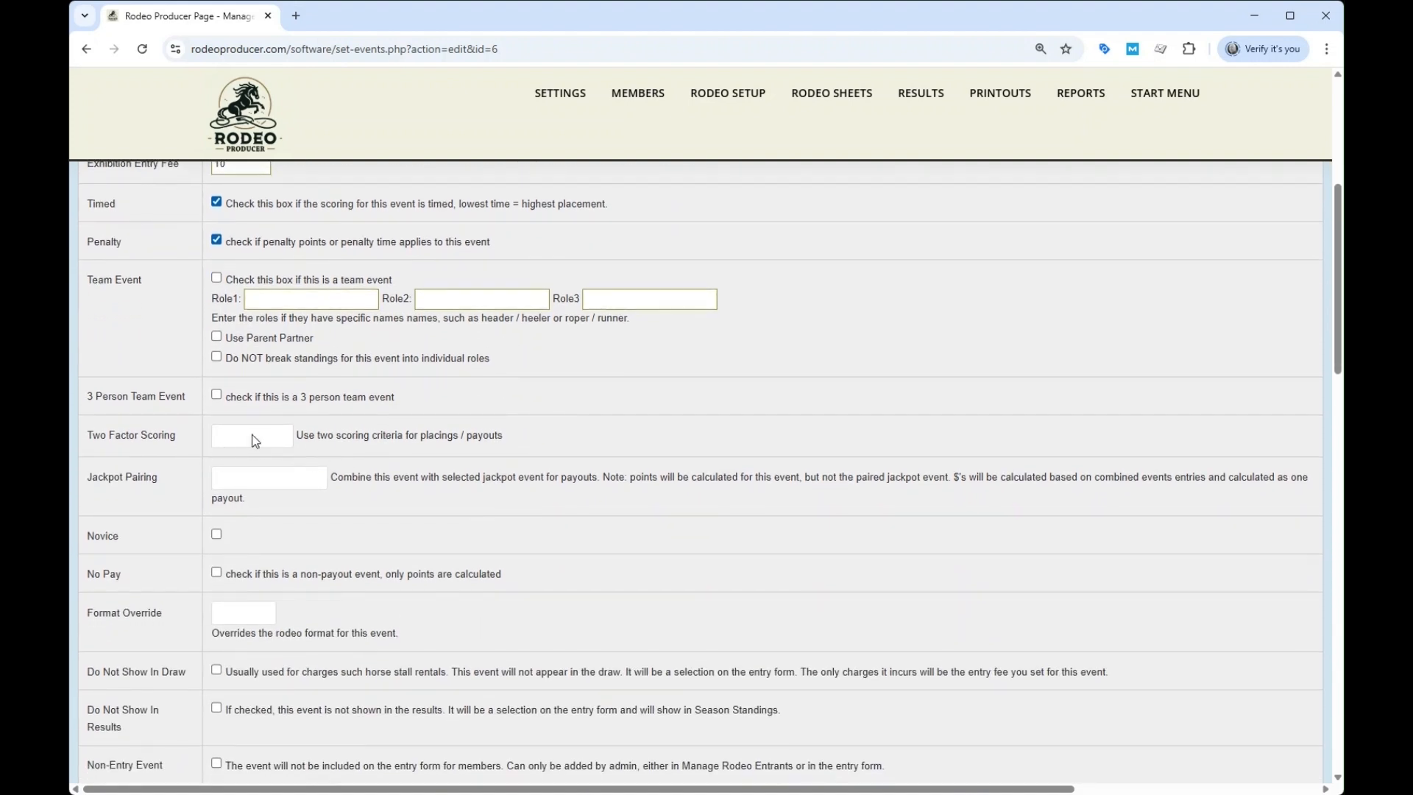
pyautogui.click(252, 492)
pyautogui.scroll(-3, 327, 349)
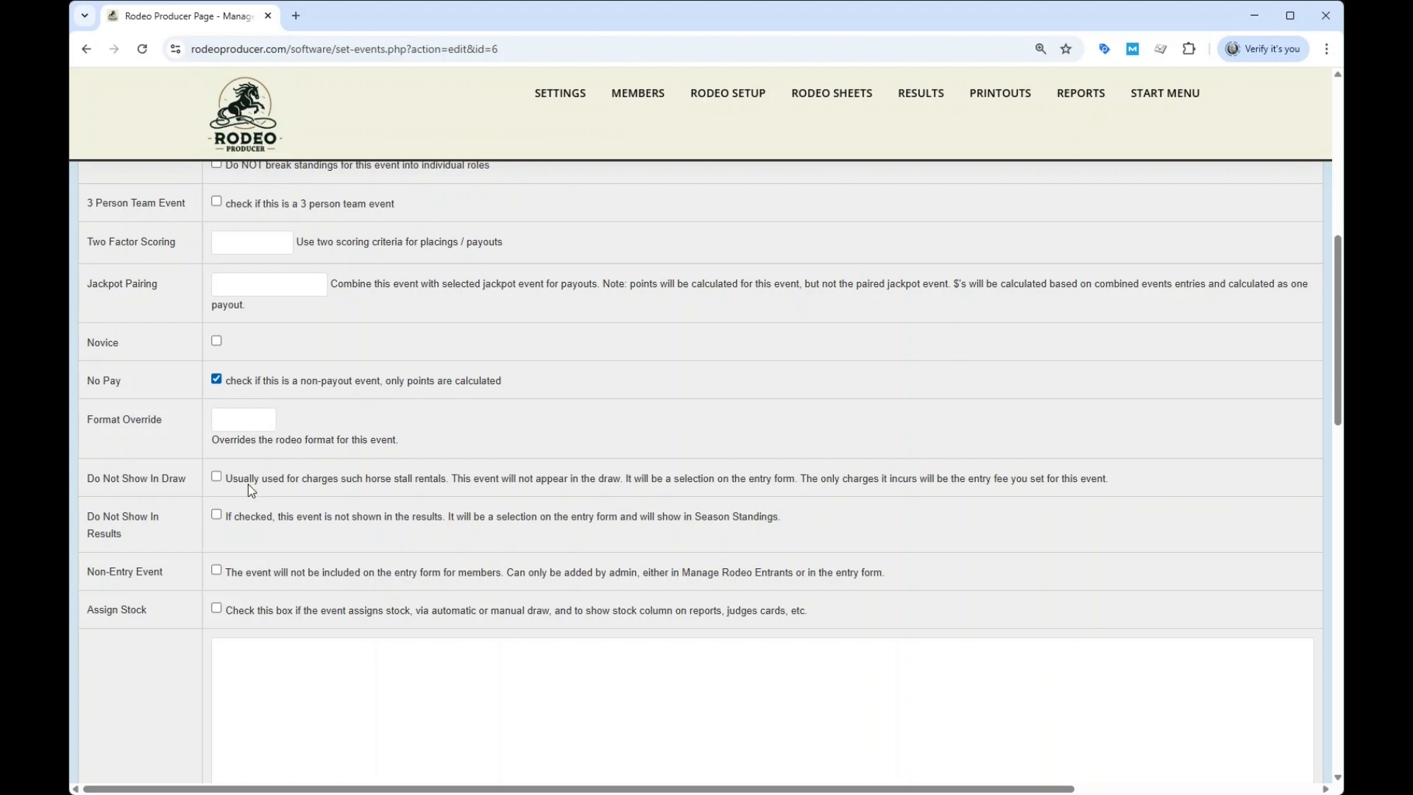
pyautogui.write('2go')
pyautogui.click(239, 424)
pyautogui.click(256, 488)
# Try the Do Not Show In Draw, Non-Entry Event and Assign Stock options and clear them again
pyautogui.click(217, 477)
pyautogui.click(216, 571)
pyautogui.click(217, 609)
pyautogui.click(216, 608)
pyautogui.click(216, 569)
pyautogui.click(217, 477)
# Review the Senior Barrel Racing settings and save the event with the judges card message left blank
pyautogui.scroll(8, 427, 405)
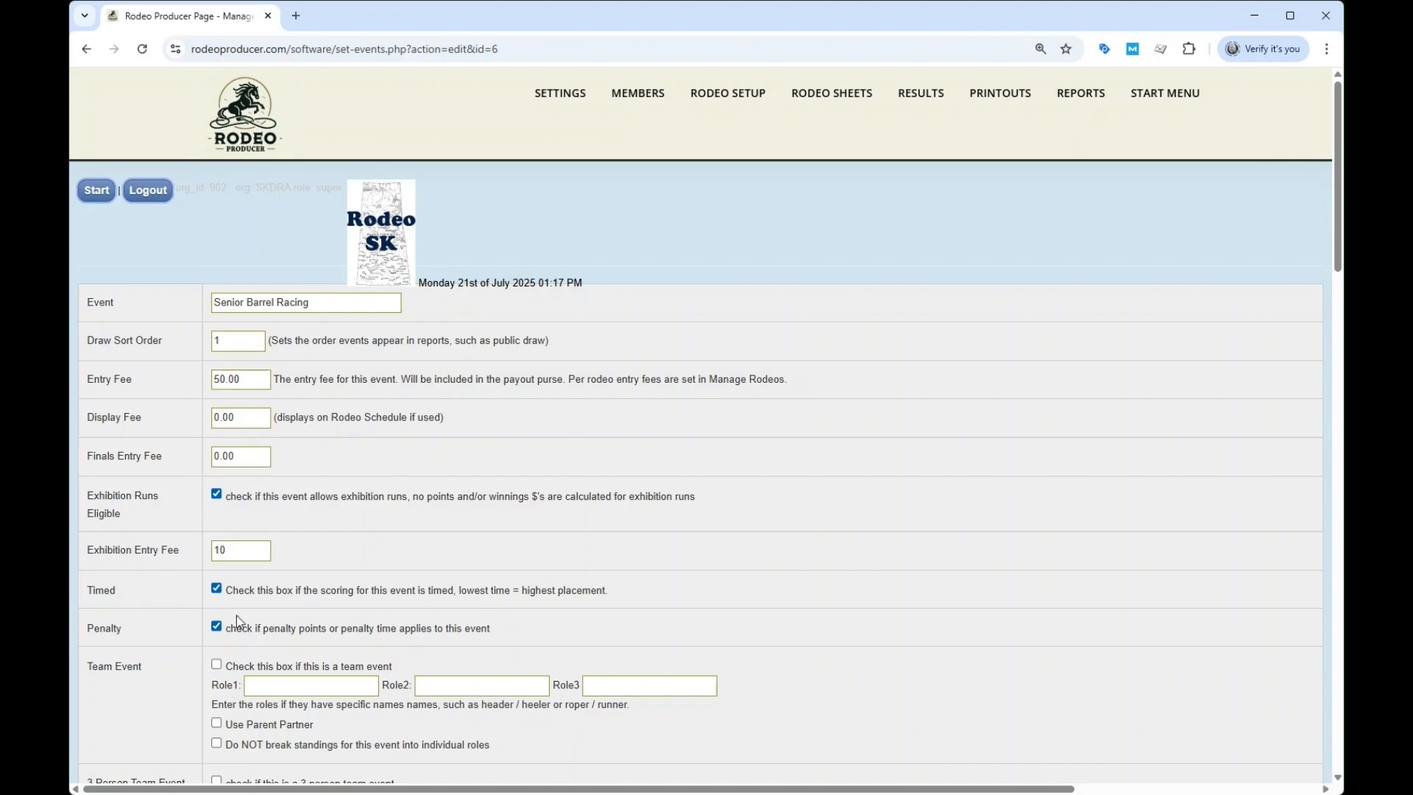
pyautogui.scroll(-10, 645, 532)
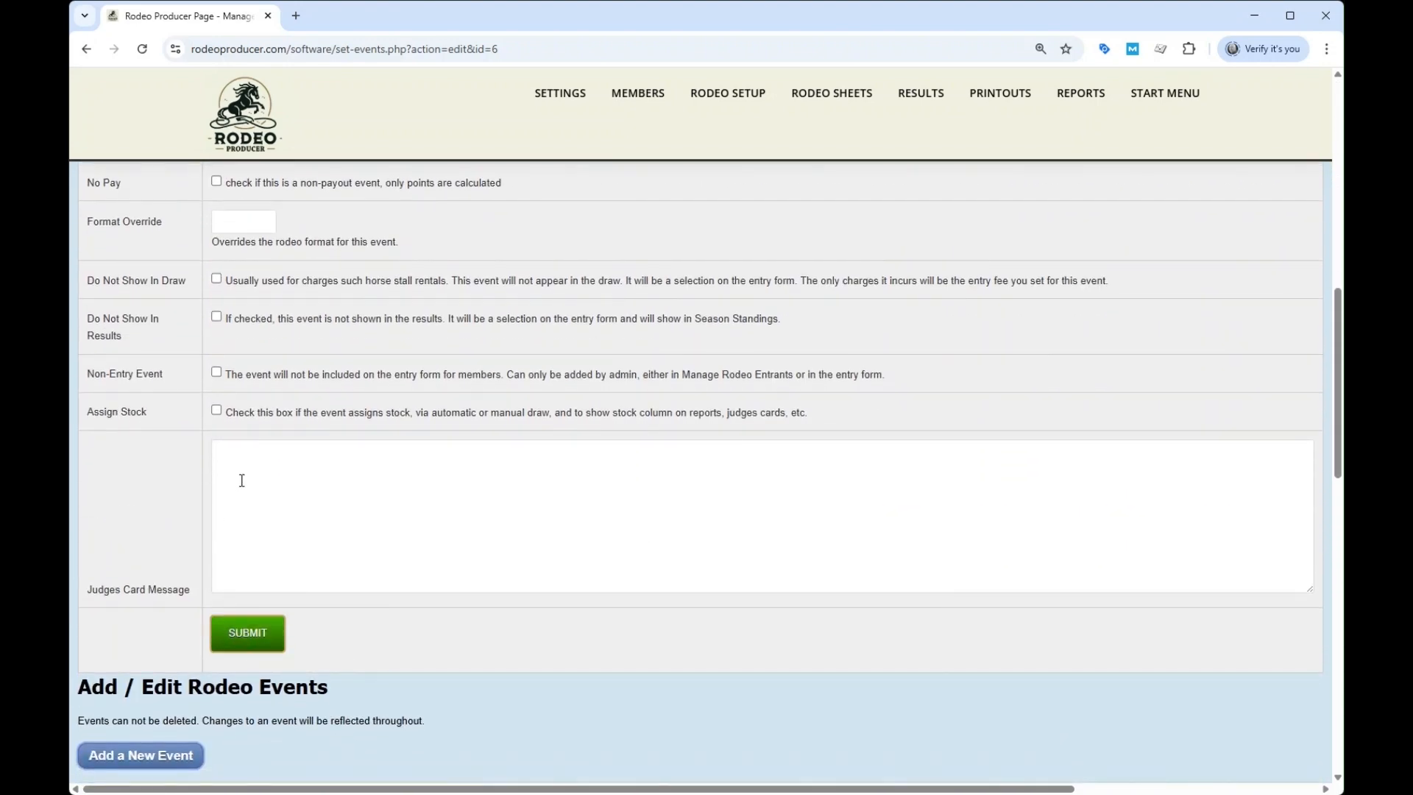
pyautogui.click(280, 488)
pyautogui.click(247, 639)
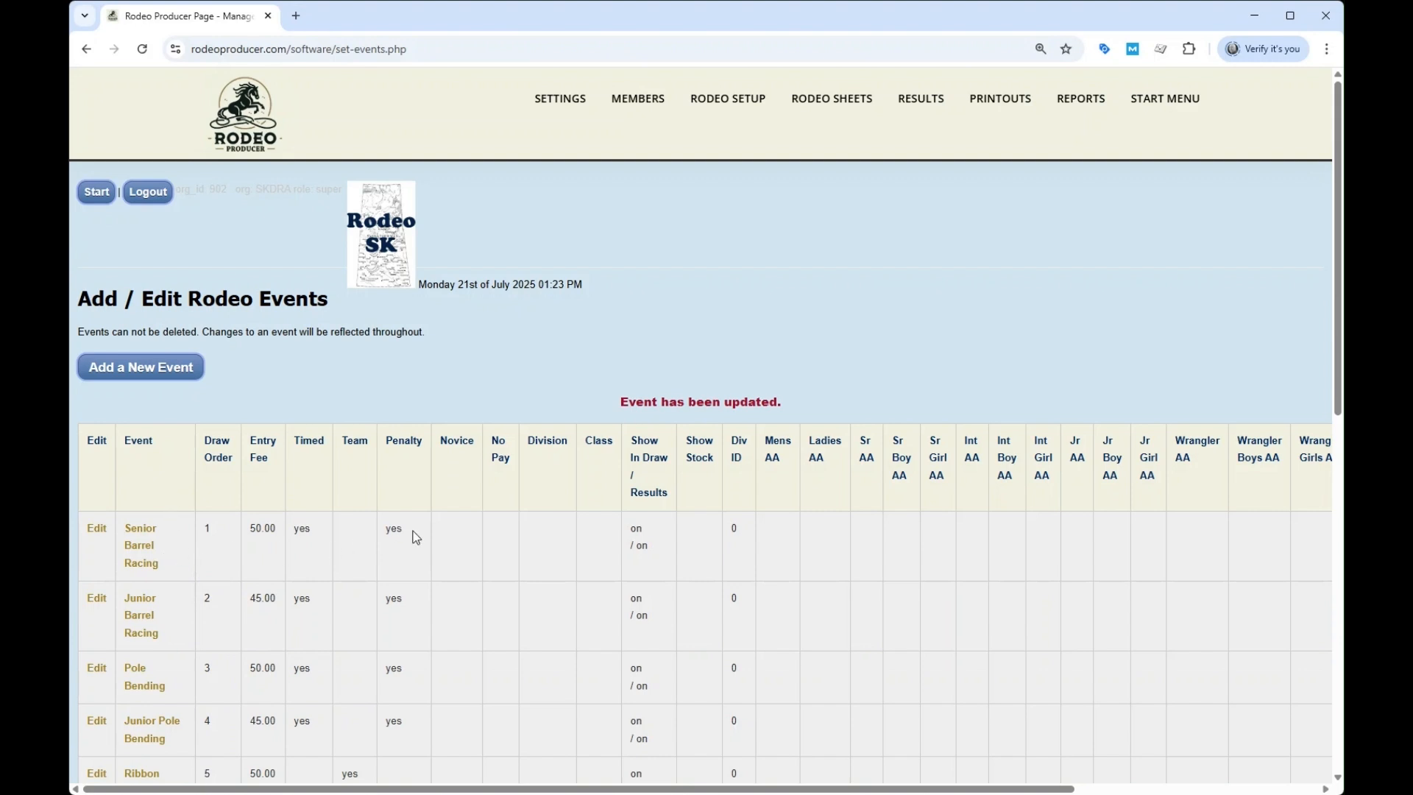
# Open the Open Team Roping event for editing and go to its team event settings
pyautogui.scroll(-3, 417, 529)
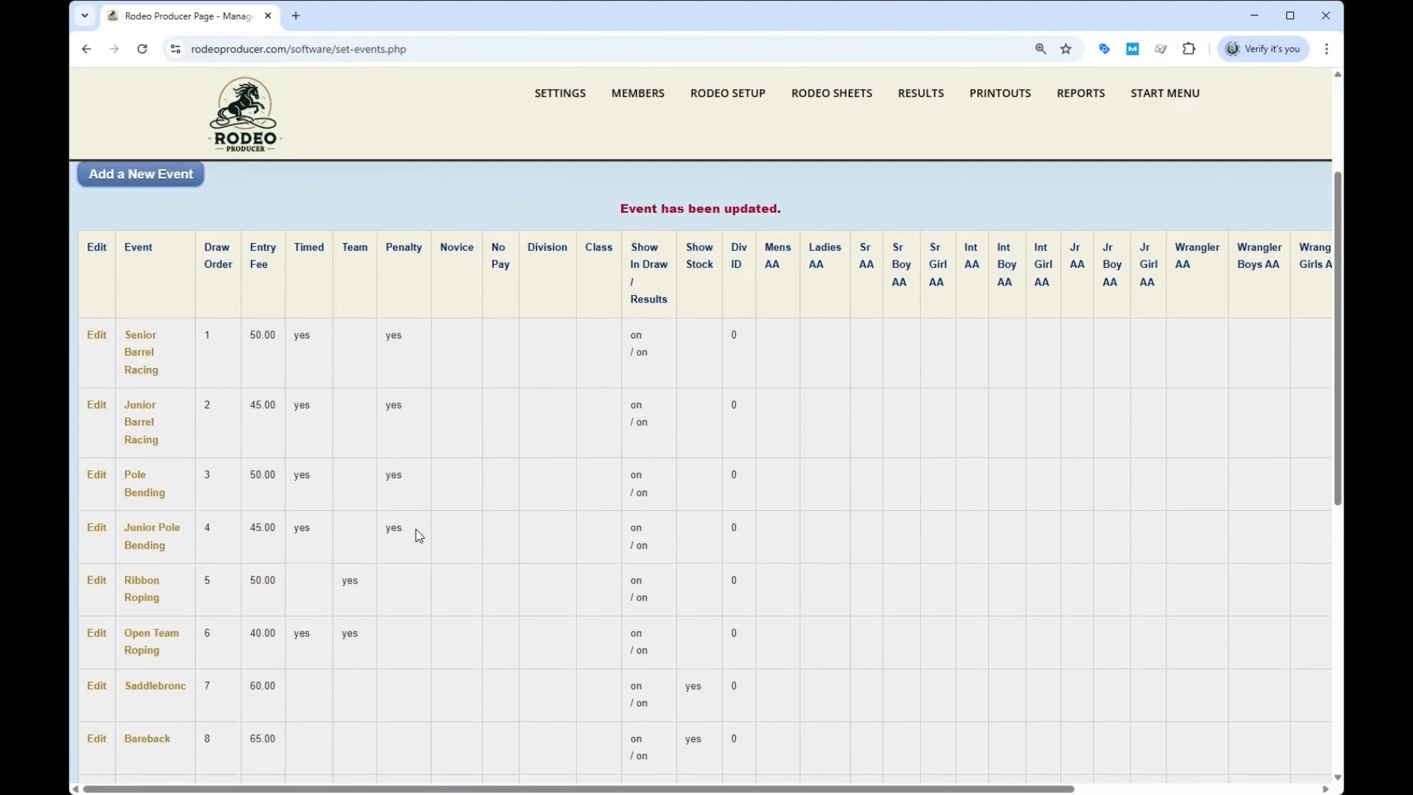
pyautogui.click(139, 640)
pyautogui.scroll(-3, 365, 353)
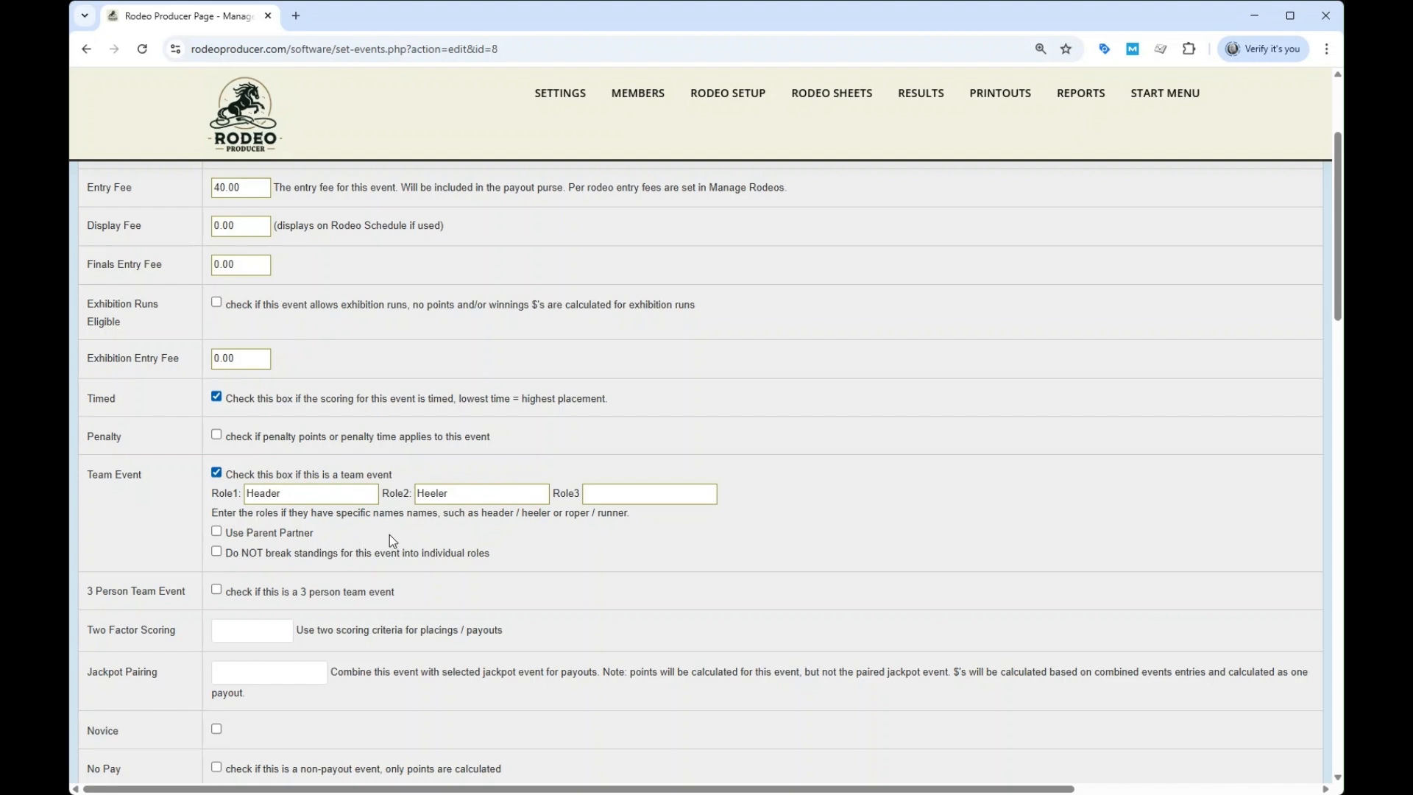
# Try the Use Parent Partner and Do NOT break standings options and clear them again
pyautogui.click(248, 532)
pyautogui.click(217, 551)
pyautogui.click(217, 552)
pyautogui.click(217, 531)
# Check the remaining Open Team Roping settings and save the event
pyautogui.scroll(-3, 505, 552)
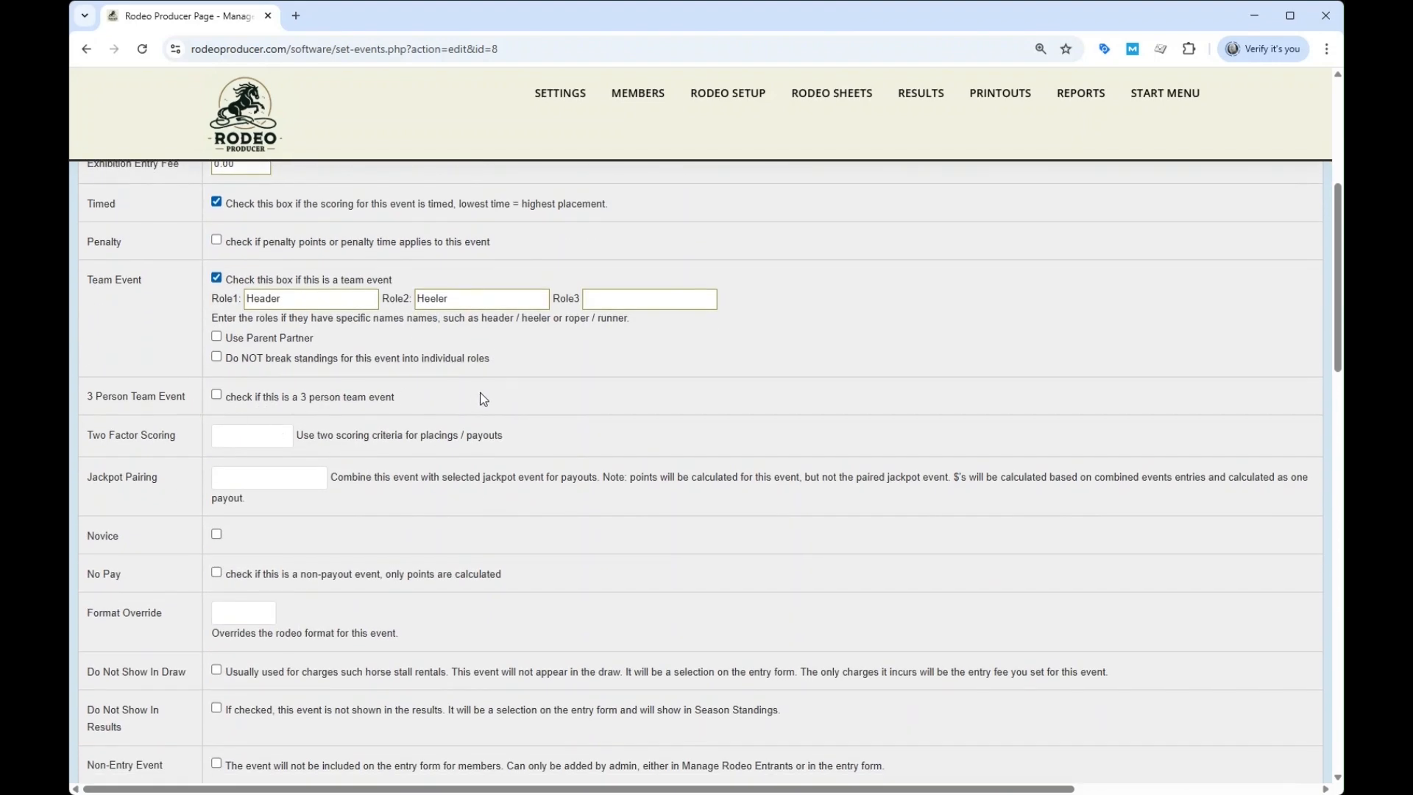
pyautogui.scroll(-3, 511, 417)
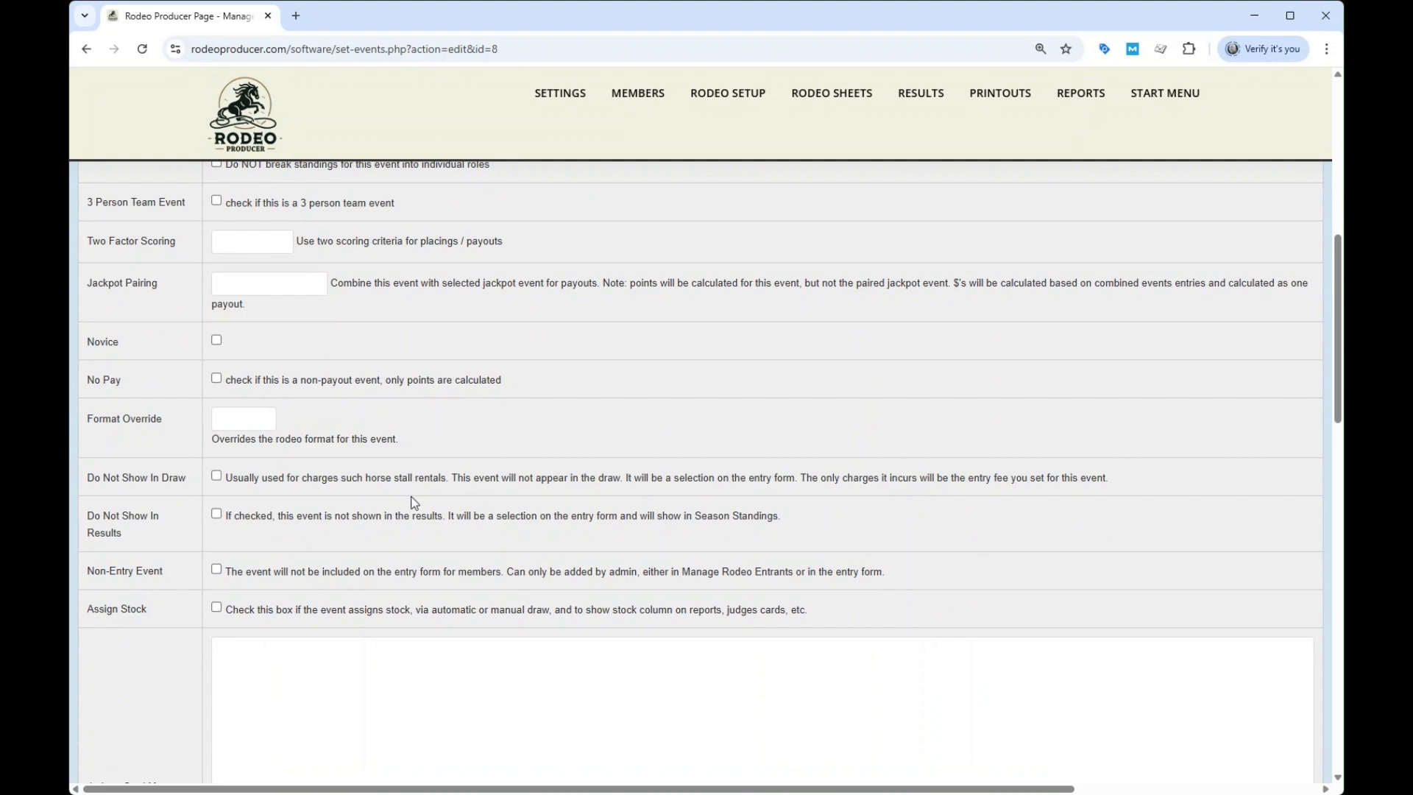
pyautogui.scroll(-8, 413, 500)
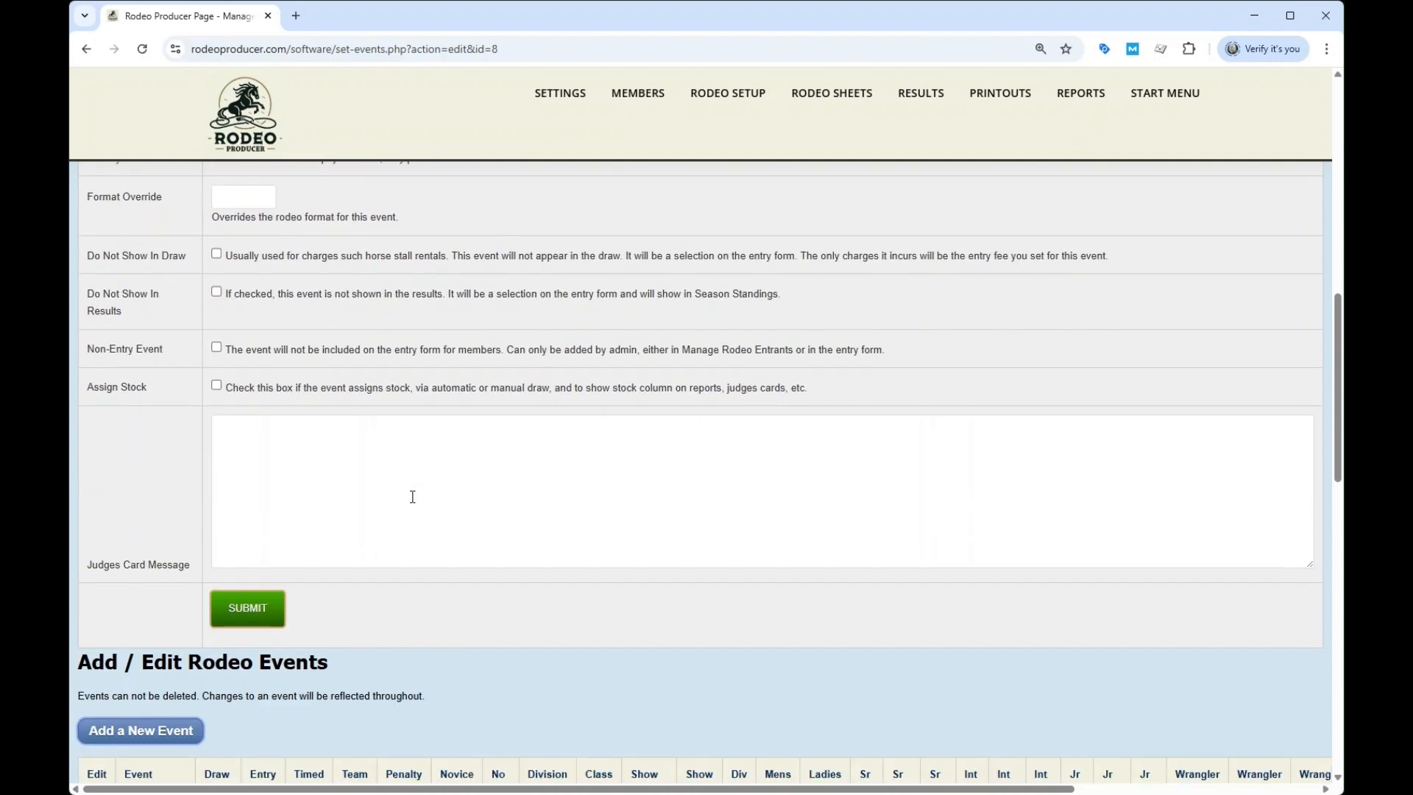
pyautogui.click(263, 323)
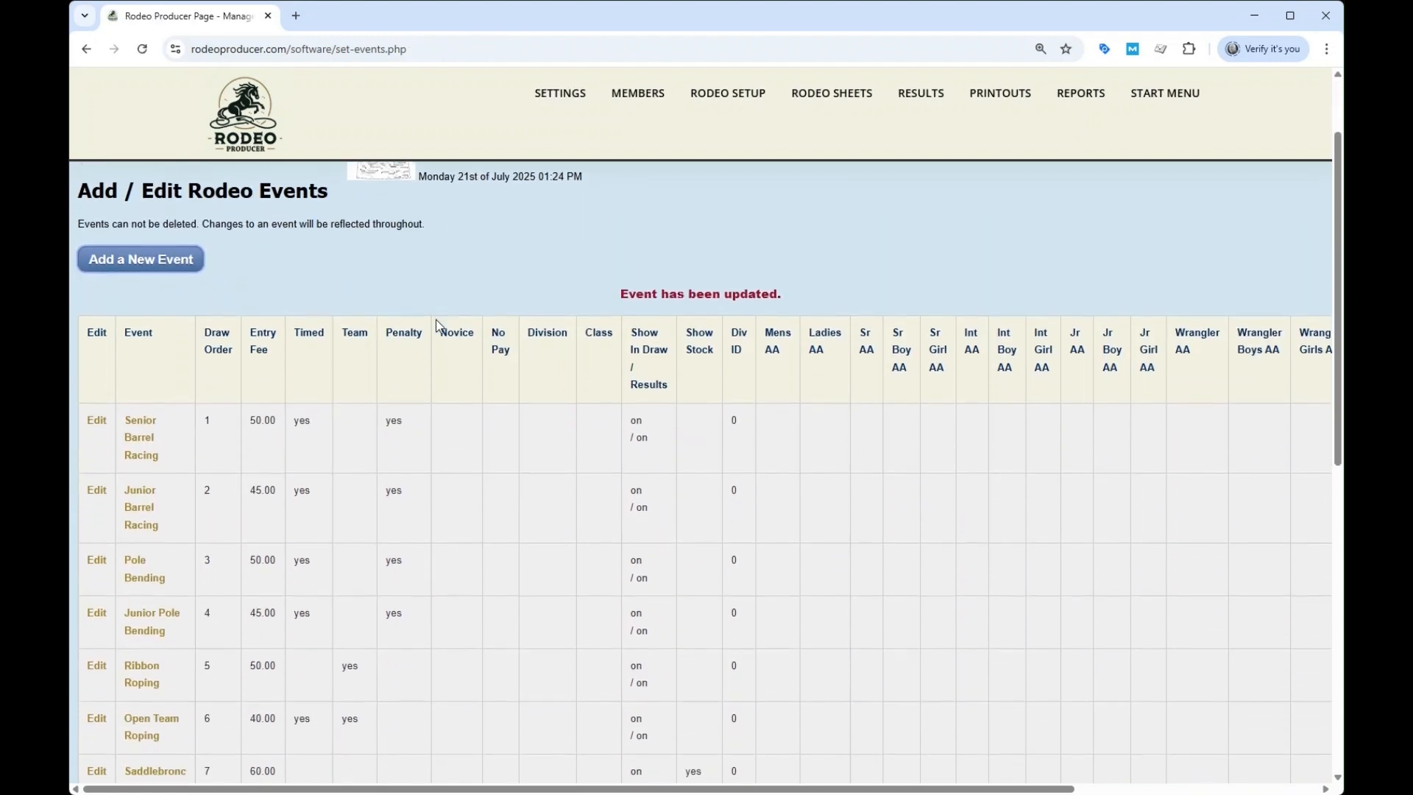
# Open the Saddlebronc event, check its settings down to Assign Stock, and save the event
pyautogui.scroll(-4, 435, 320)
pyautogui.scroll(-2, 464, 347)
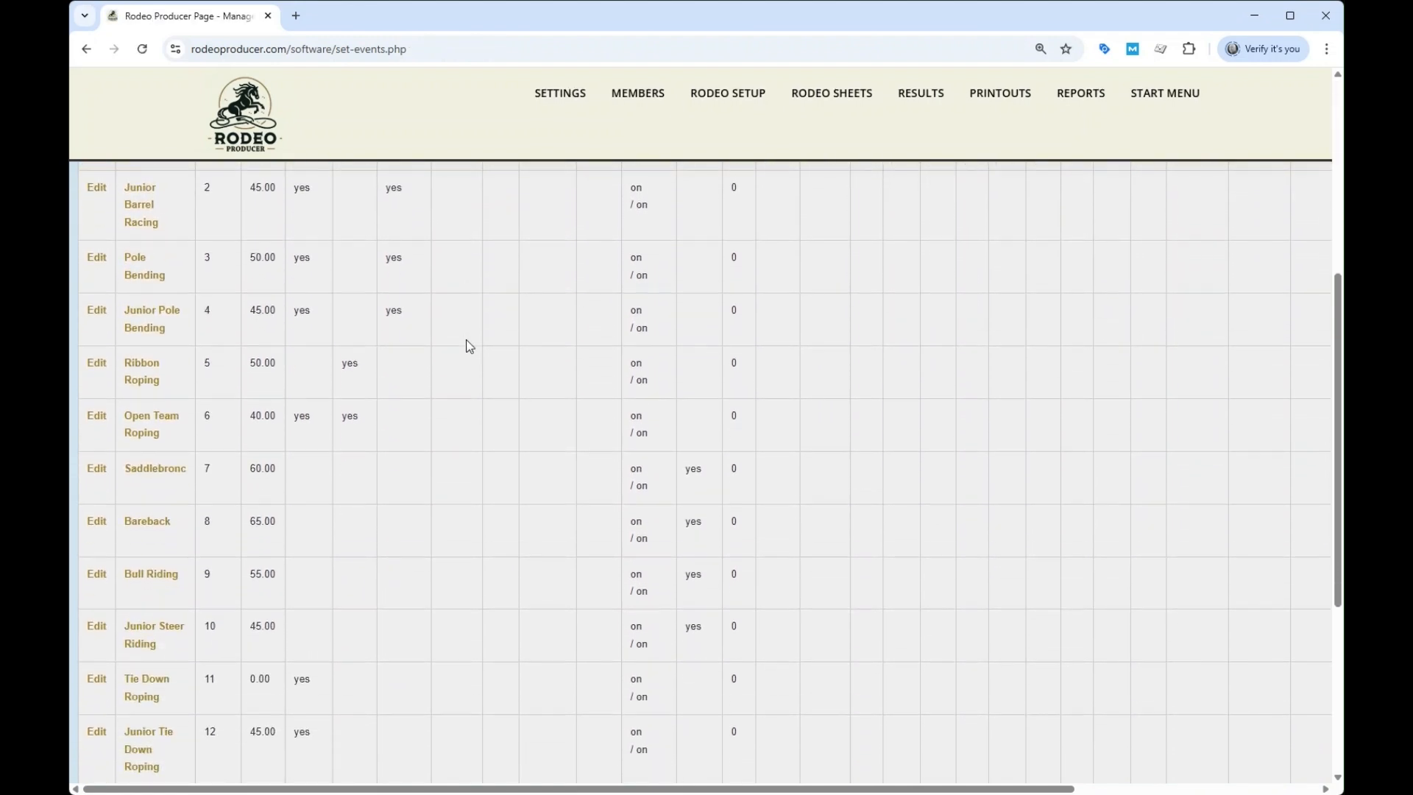
pyautogui.click(133, 456)
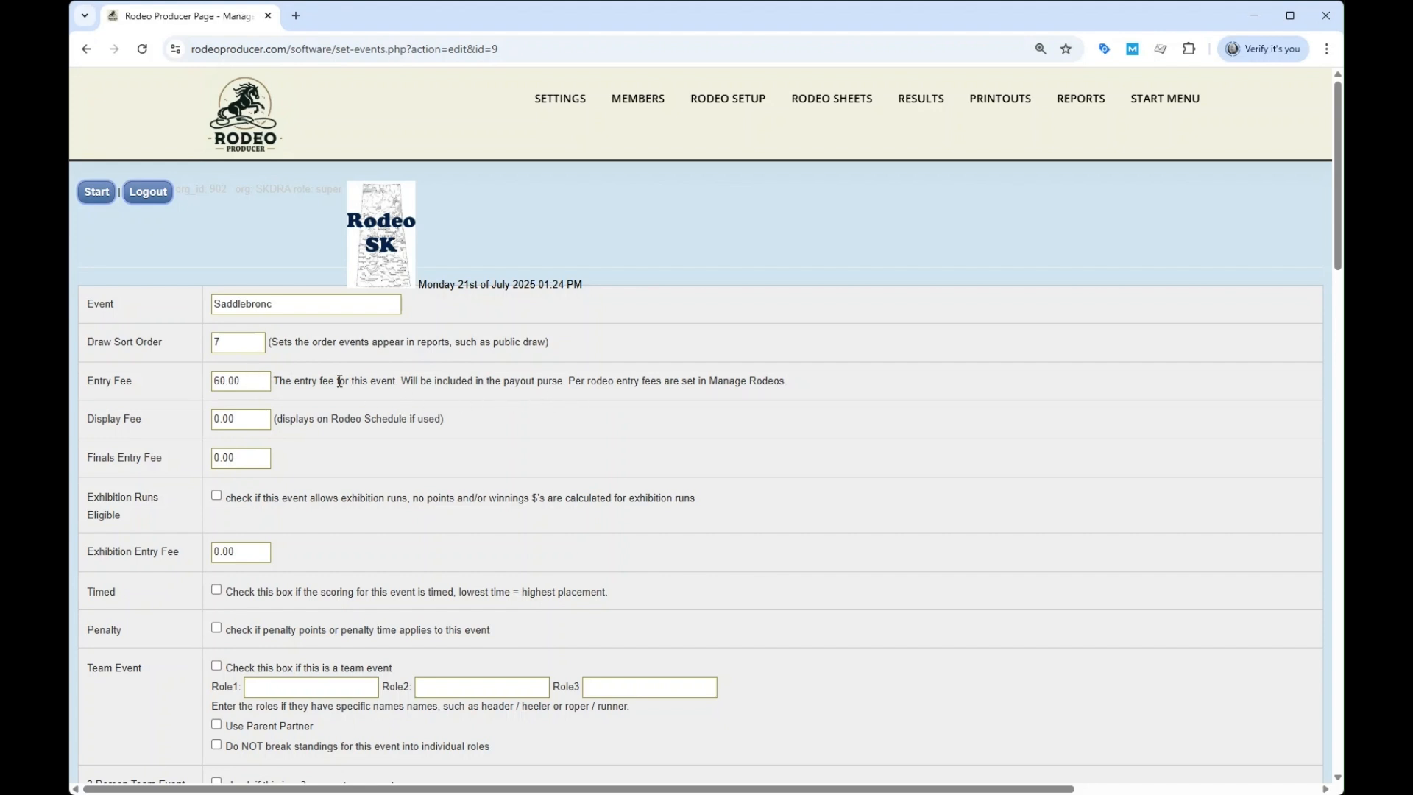
pyautogui.scroll(-2, 434, 398)
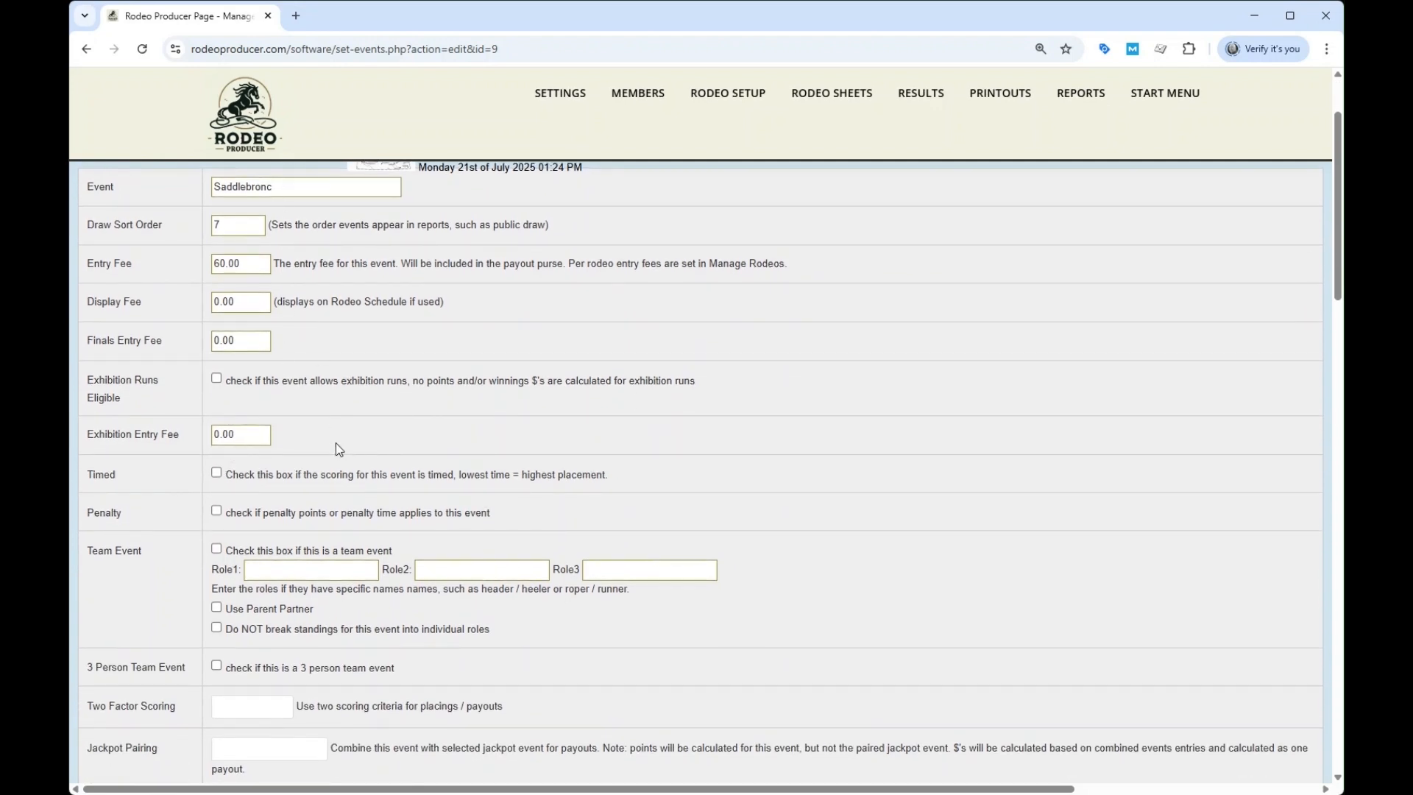
pyautogui.scroll(-3, 344, 445)
pyautogui.scroll(-3, 346, 431)
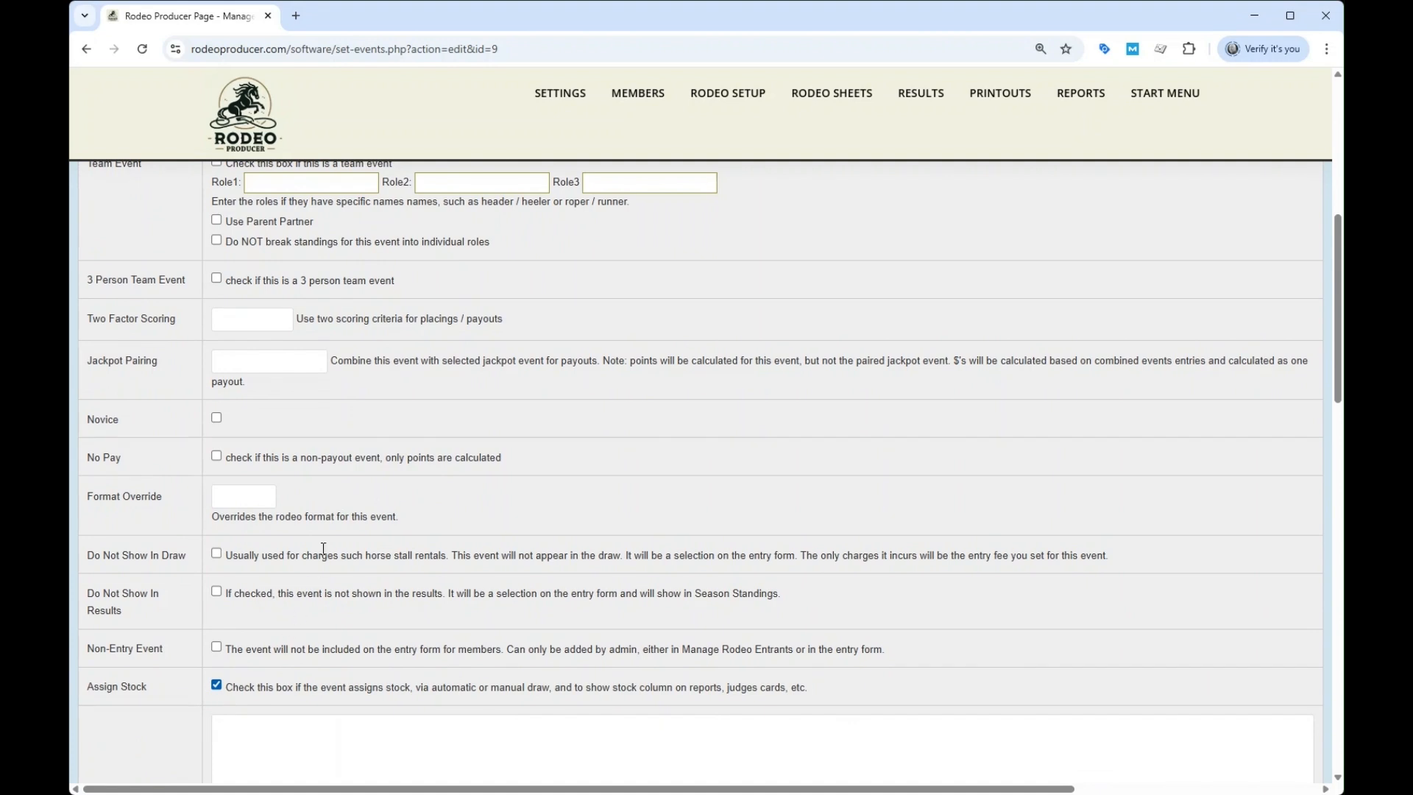
pyautogui.scroll(-5, 323, 550)
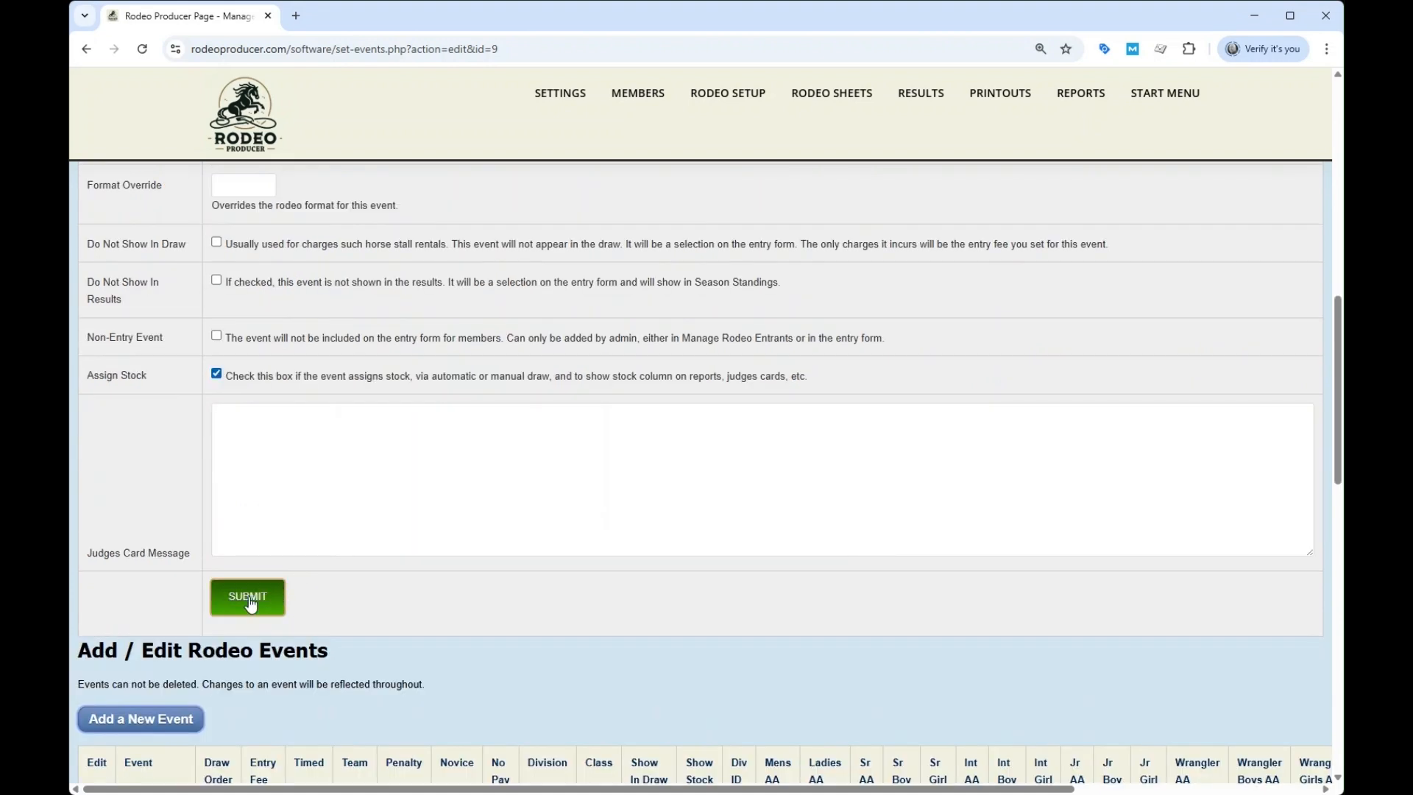
pyautogui.click(249, 599)
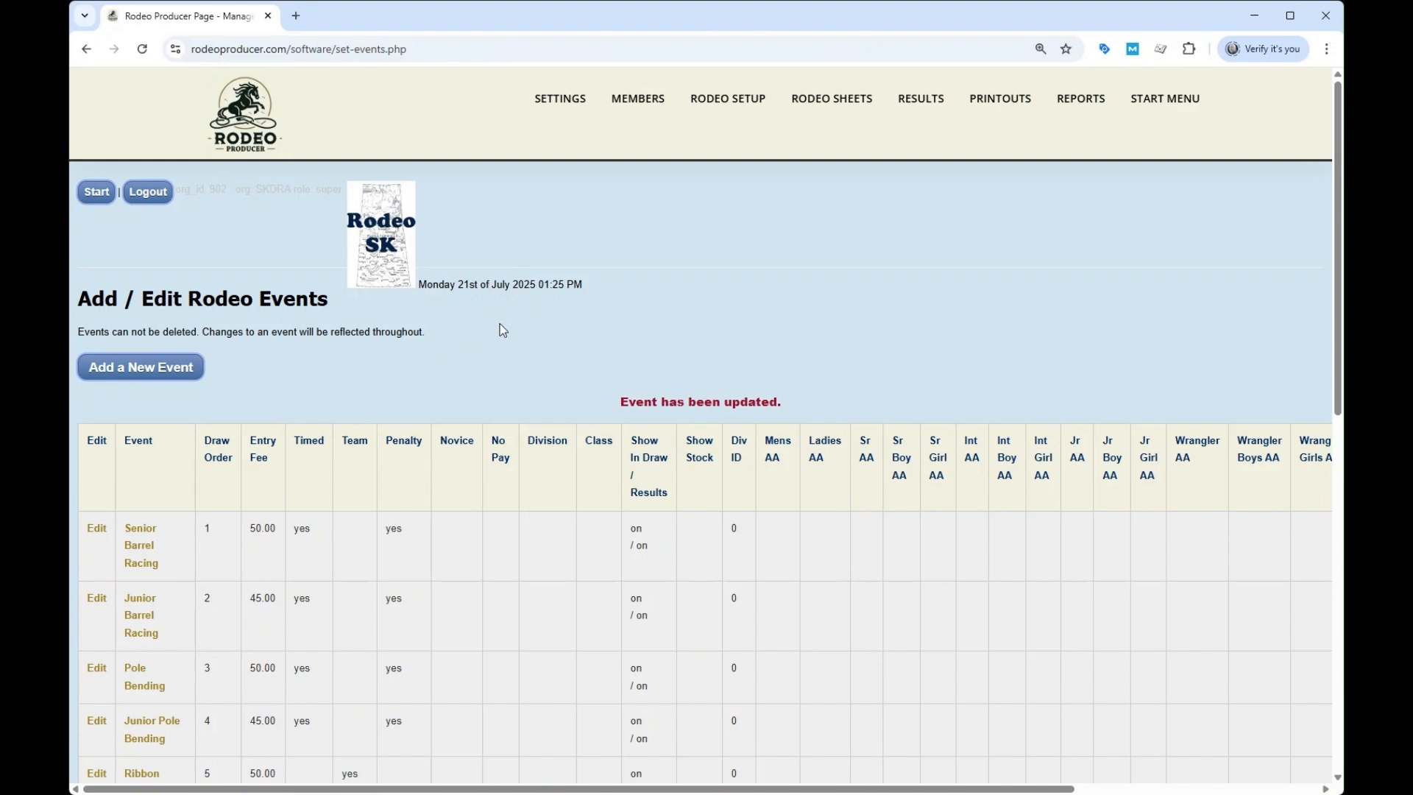
# Examine the all-around, Rookies and Message columns of the rodeo events table
pyautogui.scroll(-3, 484, 335)
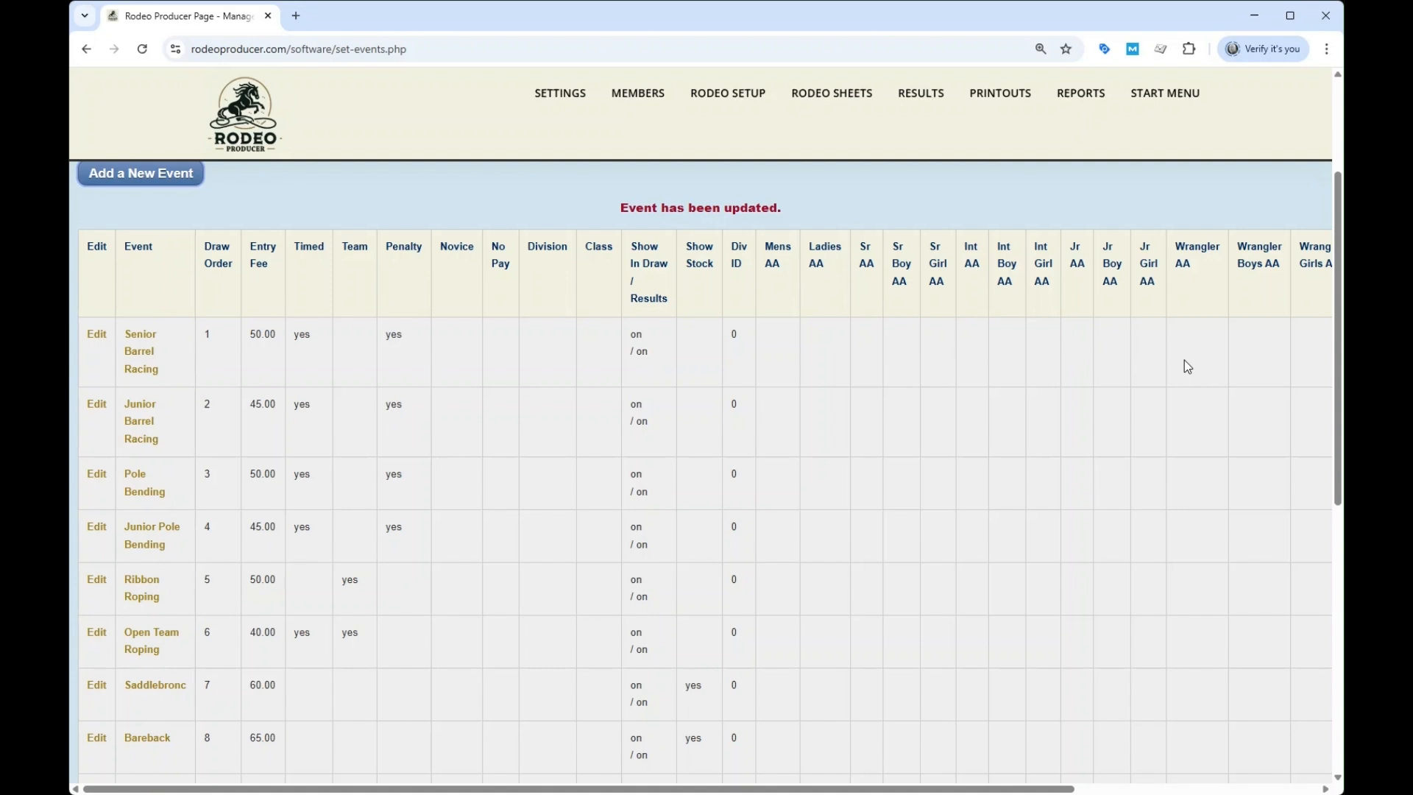
pyautogui.hscroll(4, 1184, 360)
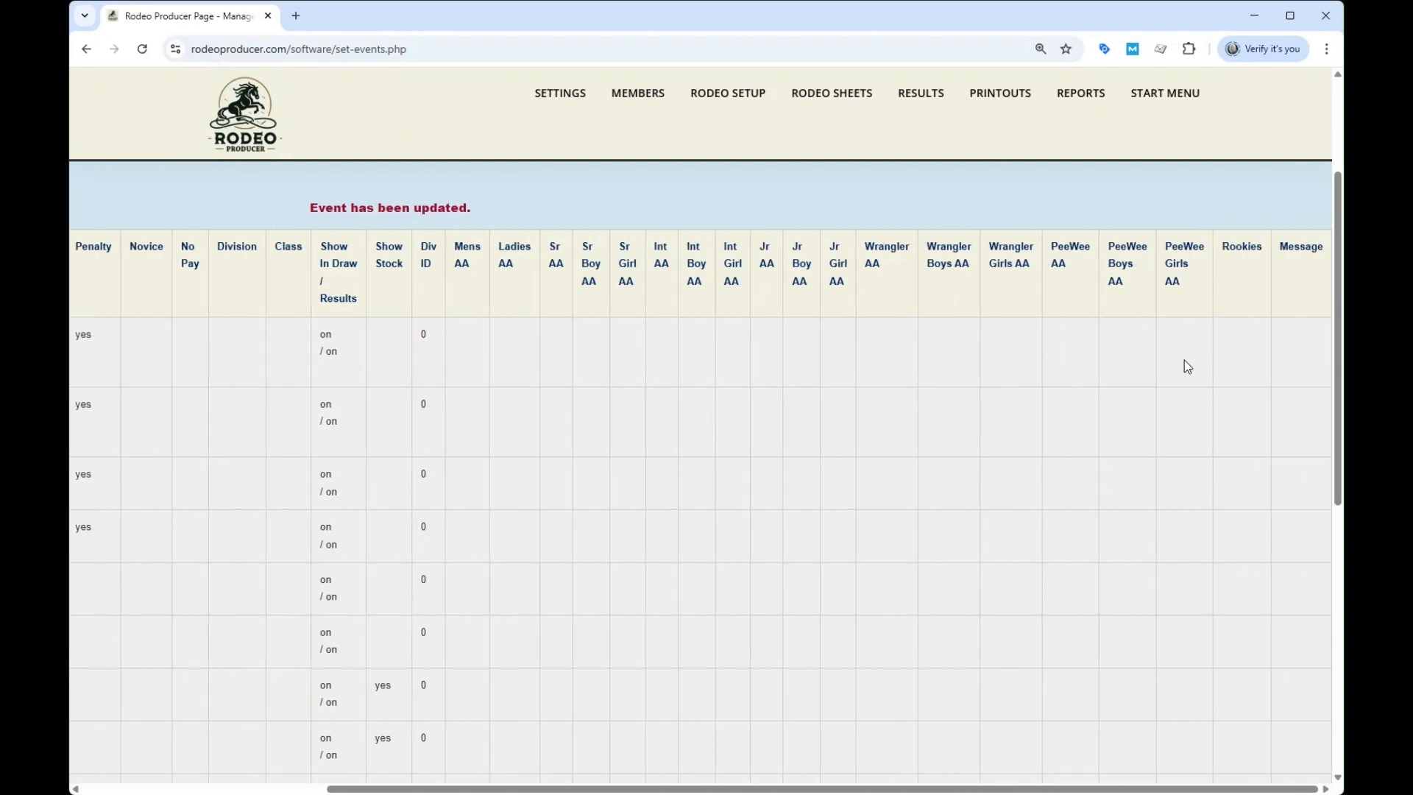